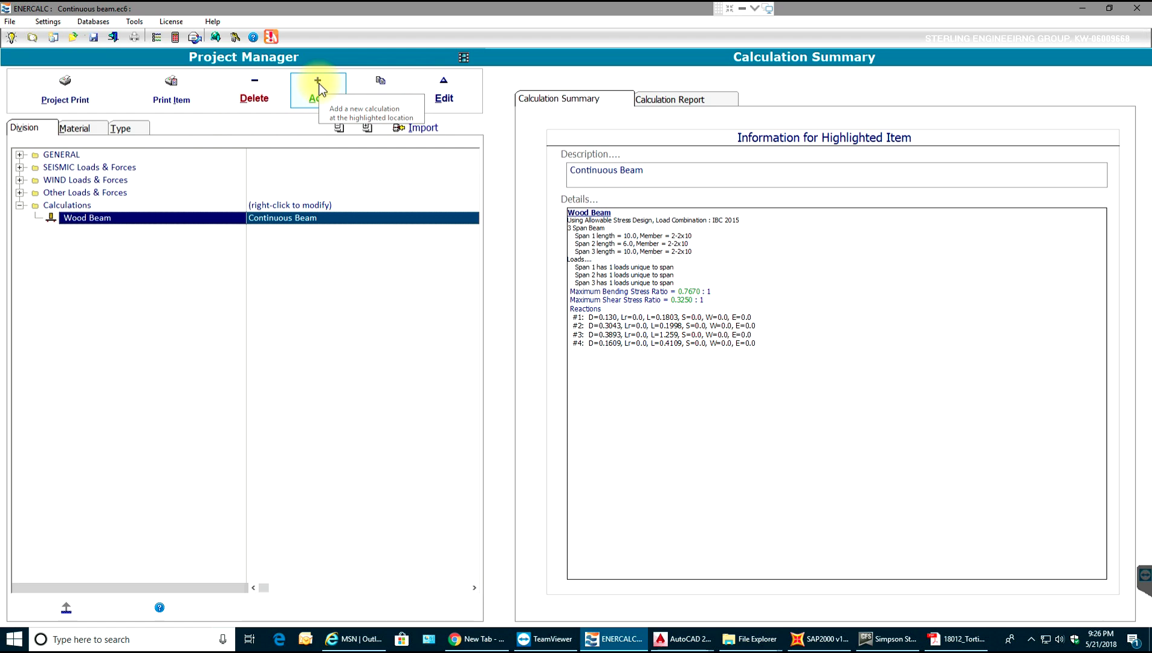
Add a new Concrete Beam calculation and set its description to "Simply Supported BEAM".
{"action": "left_click", "coordinate": [319, 89]}
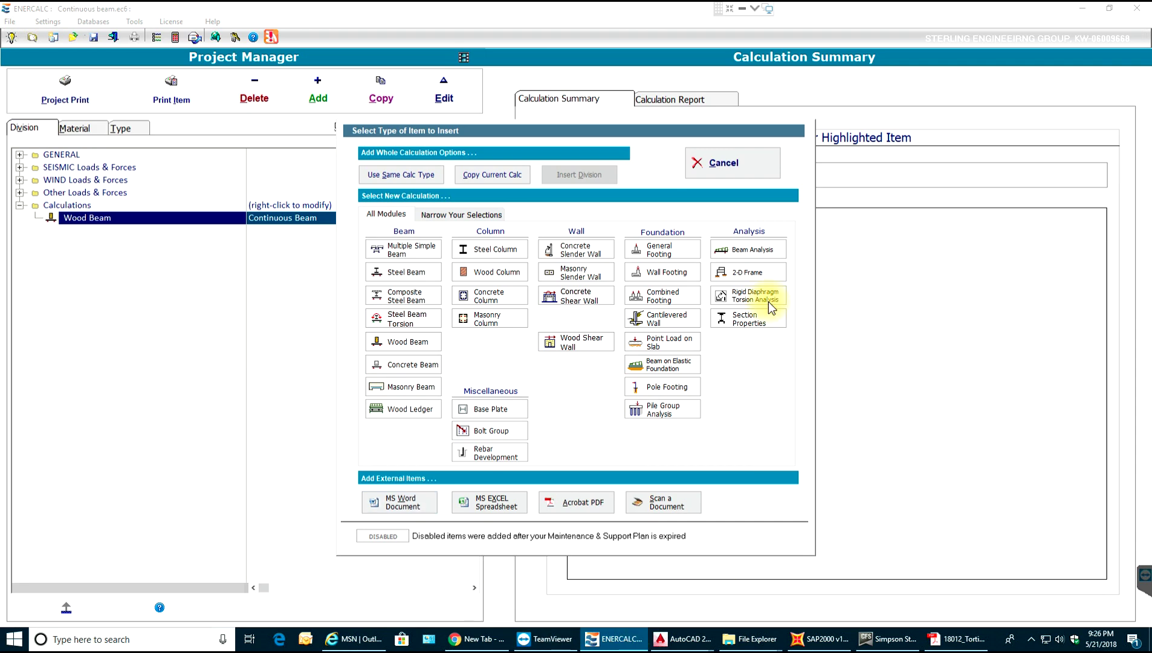
{"action": "left_click", "coordinate": [415, 364]}
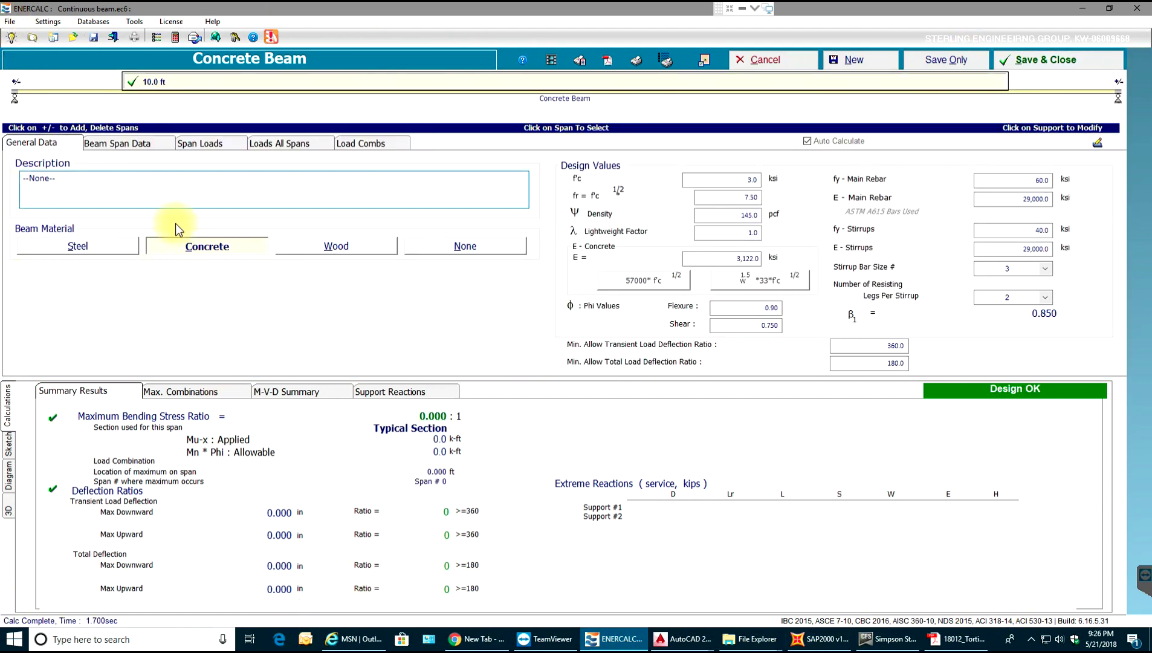
{"action": "left_click", "coordinate": [25, 180]}
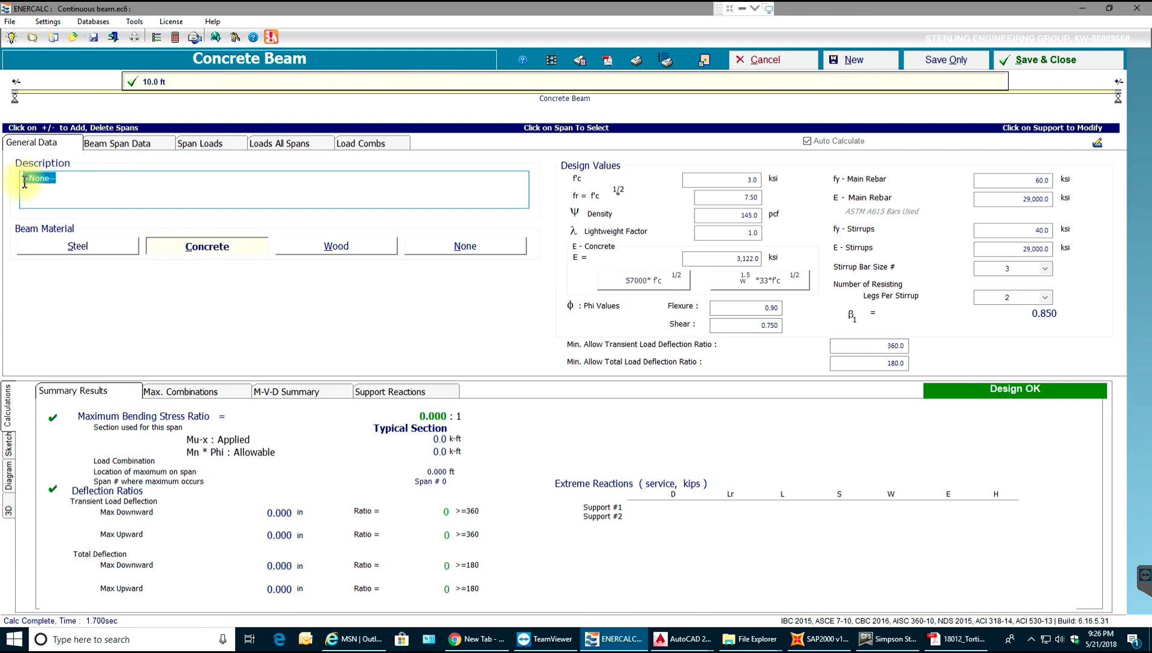
{"action": "type", "text": "Simpl"}
{"action": "type", "text": "y Supported BEAM"}
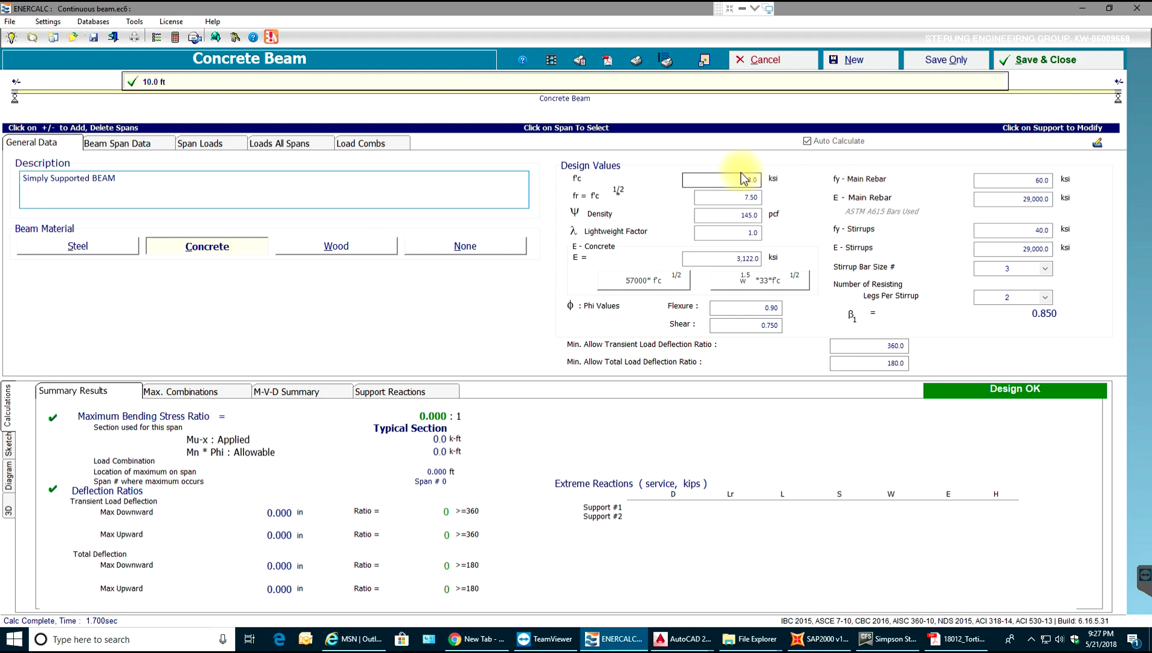
Set the concrete strength f'c to 5 ksi and recalculate the concrete E with the 57000 * f'c^1/2 formula.
{"action": "left_click", "coordinate": [760, 182]}
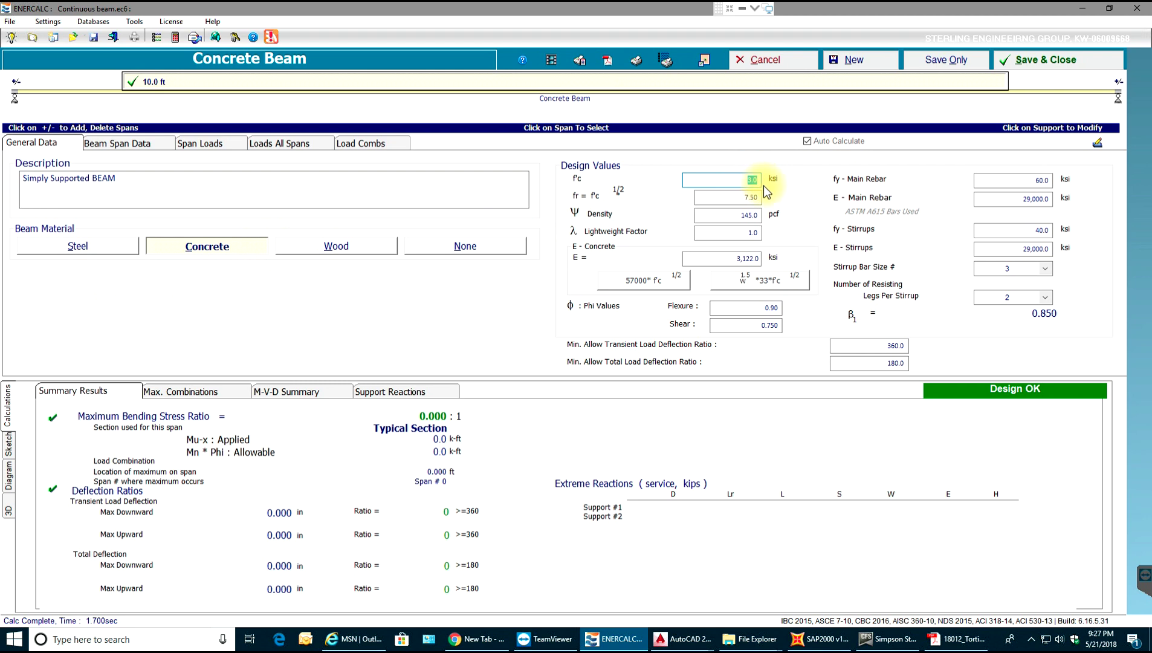
{"action": "key", "text": "Return"}
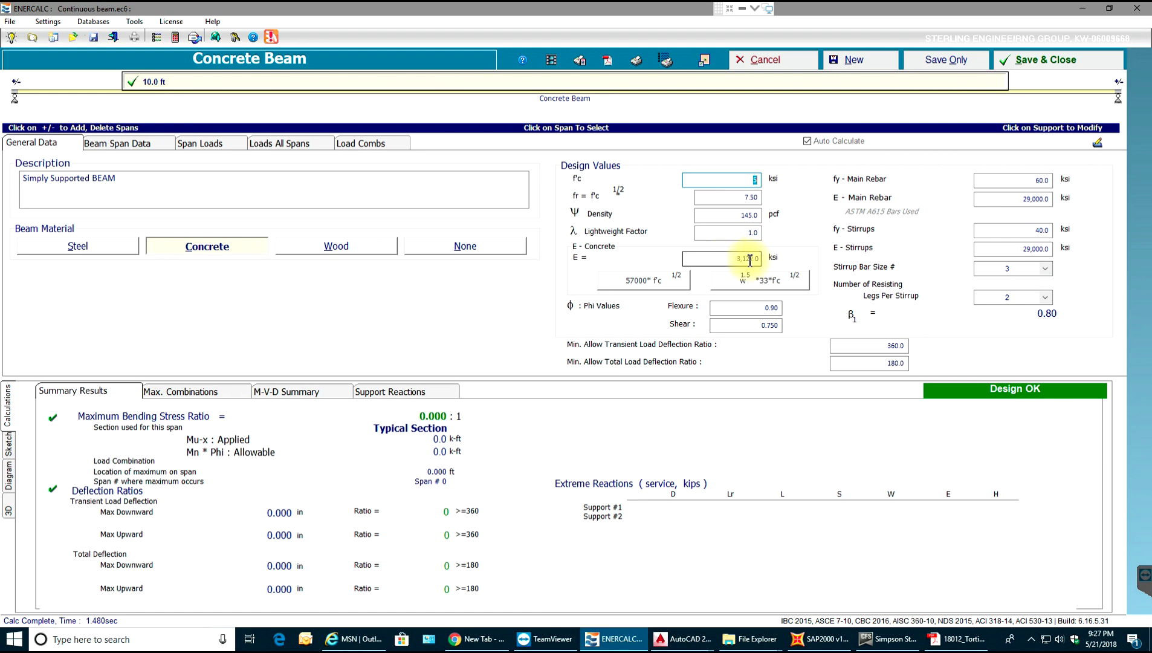
{"action": "left_click", "coordinate": [656, 285]}
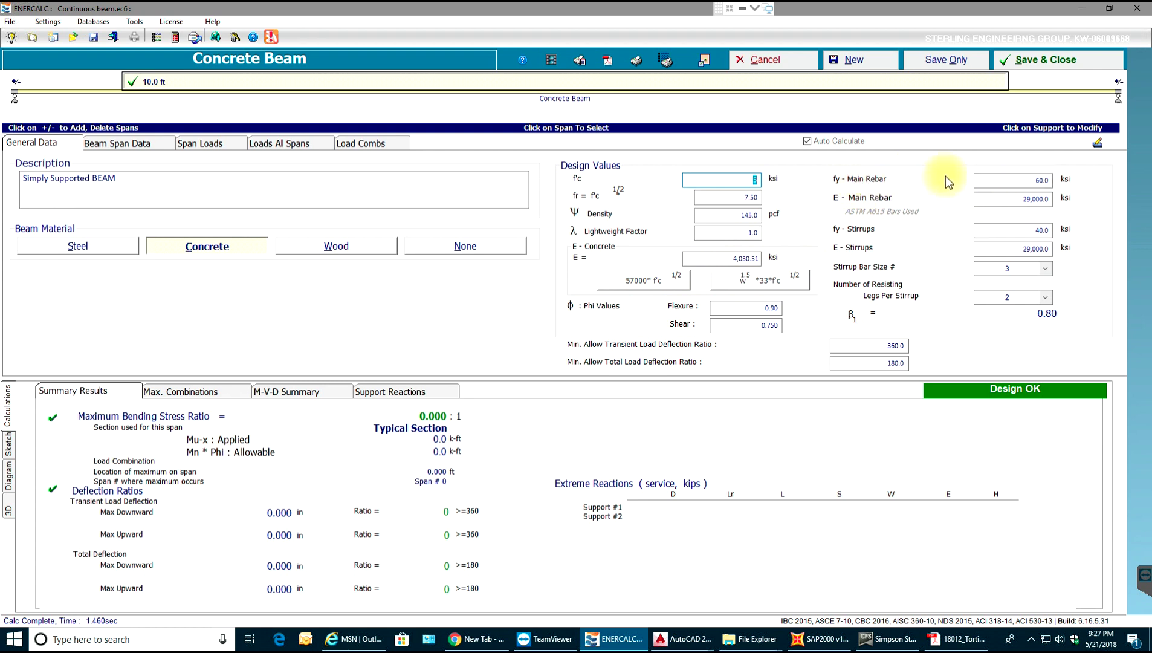
Set the stirrup bar size to #4 in the beam's design values.
{"action": "left_click", "coordinate": [997, 199]}
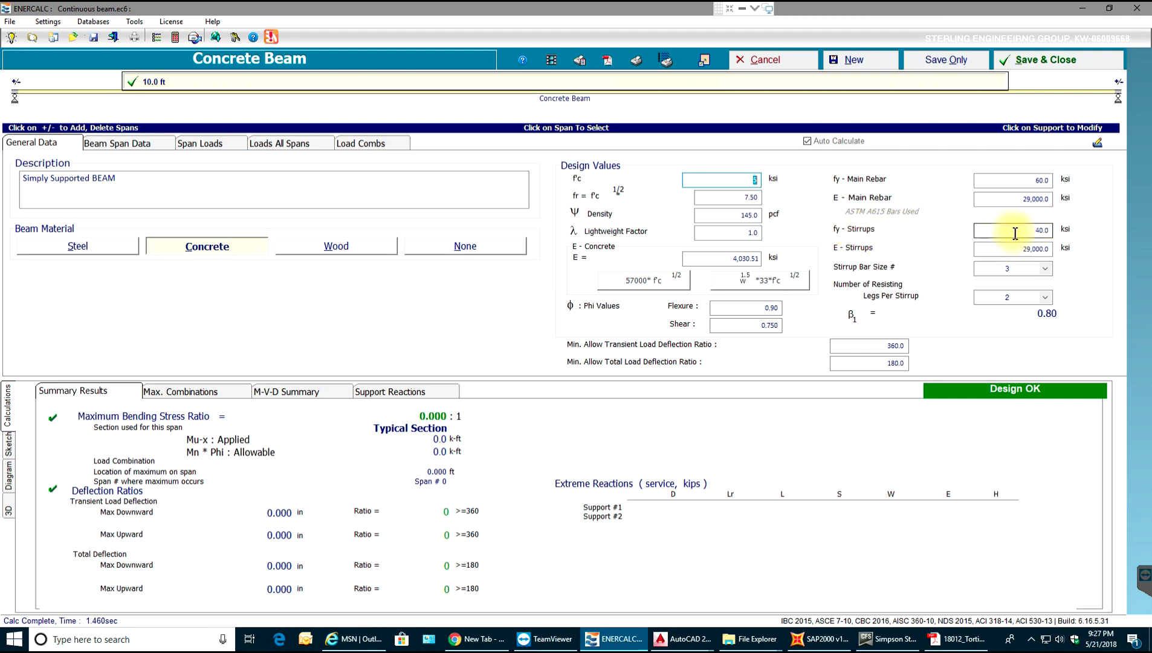
{"action": "left_click", "coordinate": [1038, 233]}
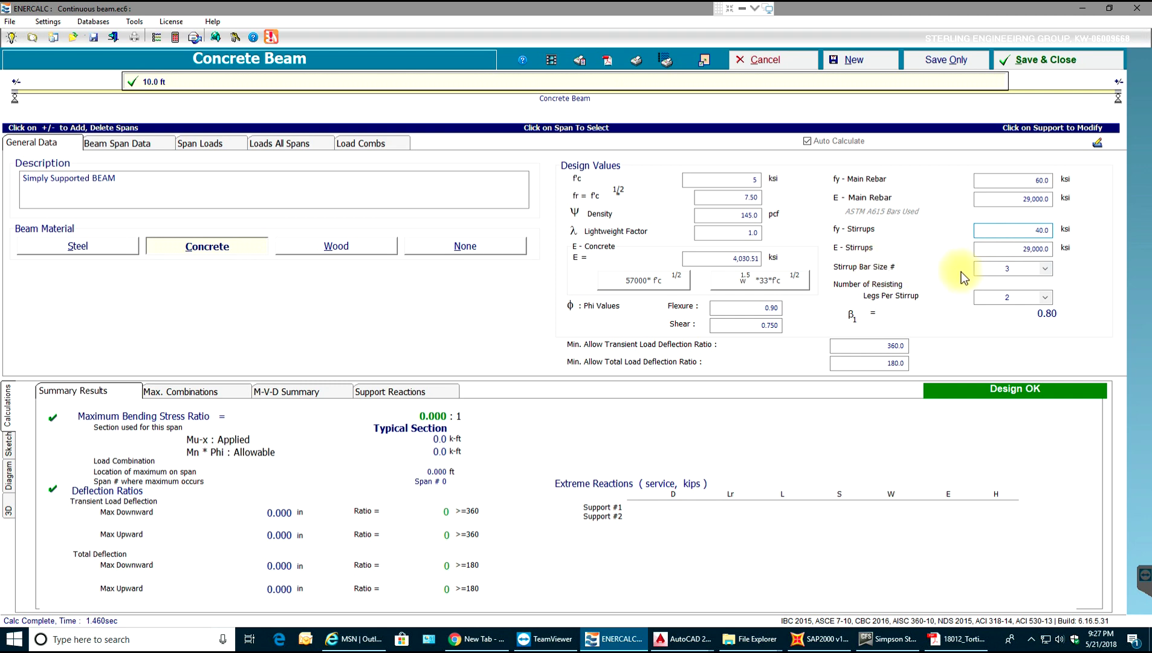
{"action": "left_click", "coordinate": [1024, 270]}
{"action": "left_click", "coordinate": [1043, 268]}
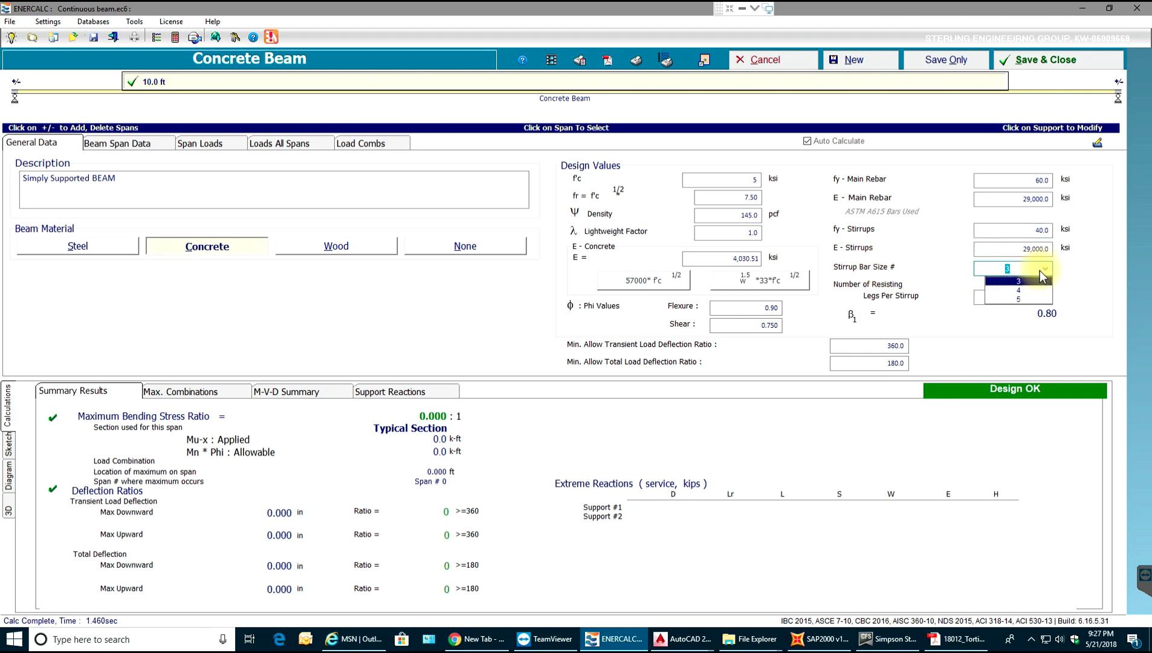
{"action": "left_click", "coordinate": [1028, 290]}
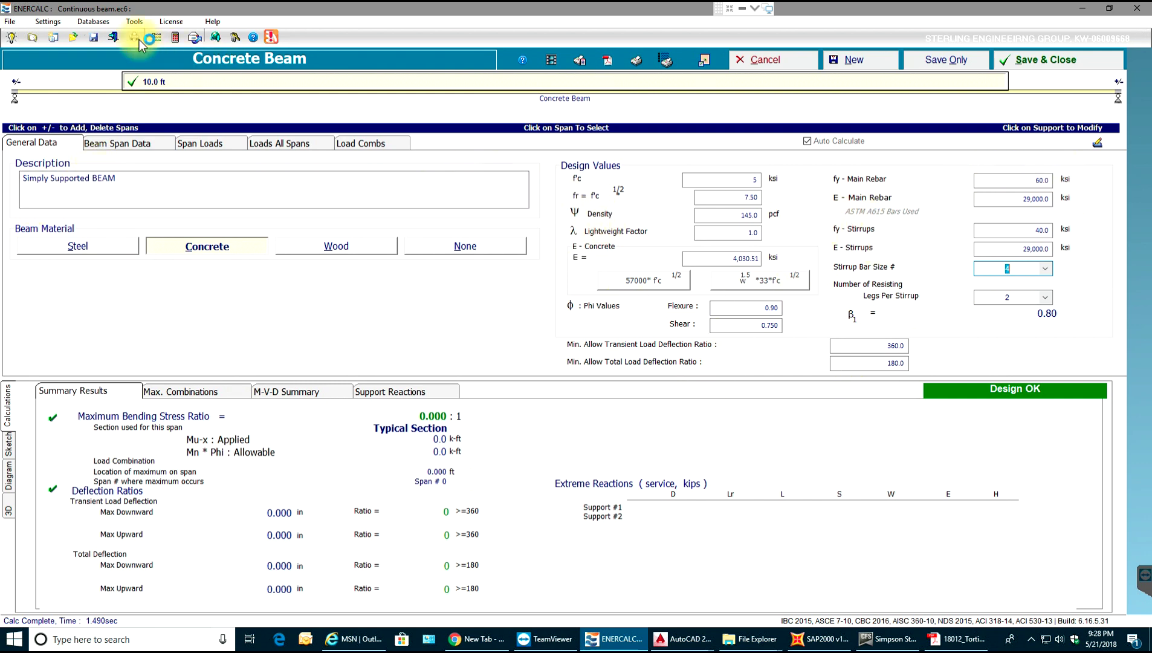
Set the length of span 1 to 16 ft in the beam span data.
{"action": "left_click", "coordinate": [116, 85]}
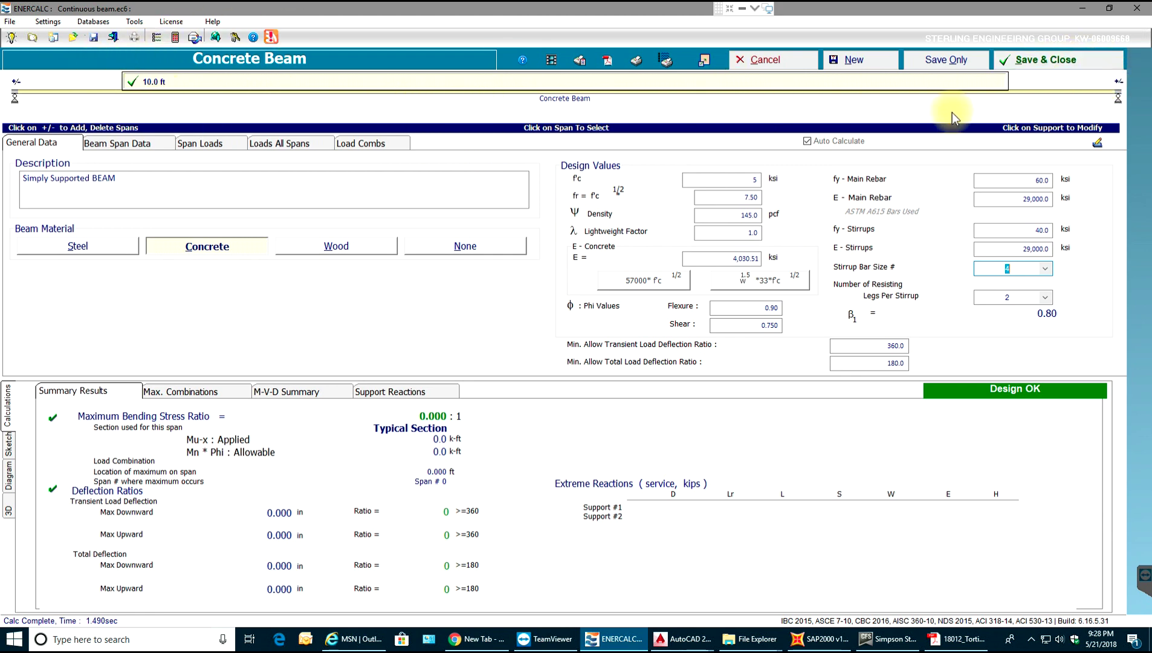
{"action": "left_click", "coordinate": [116, 145]}
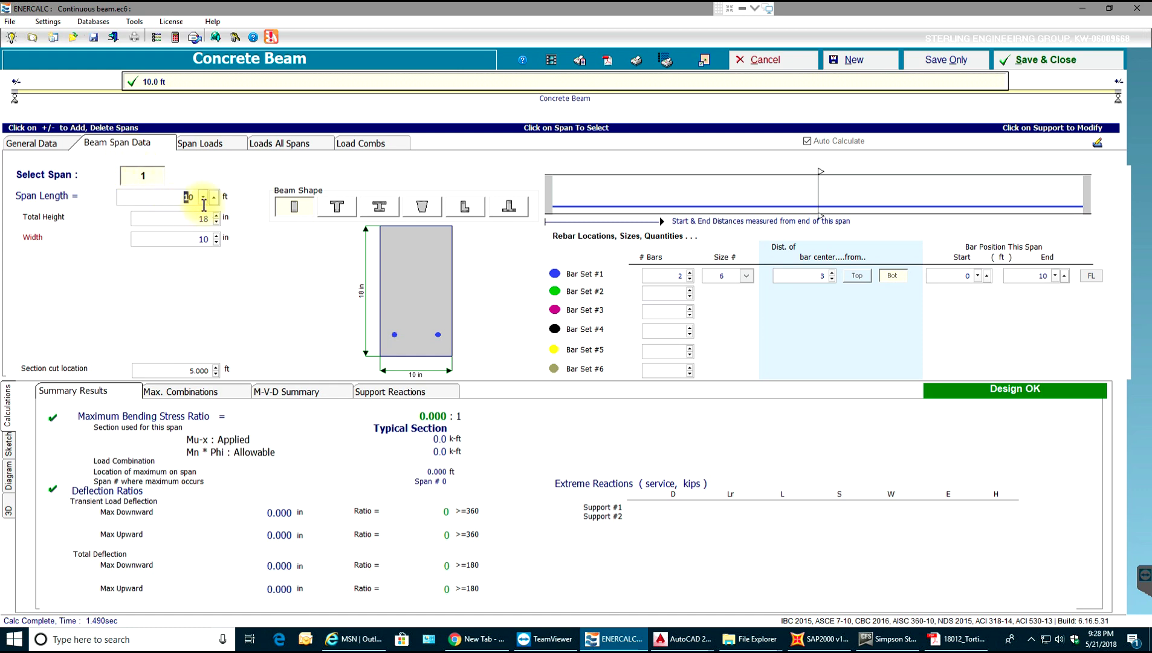
{"action": "type", "text": "2"}
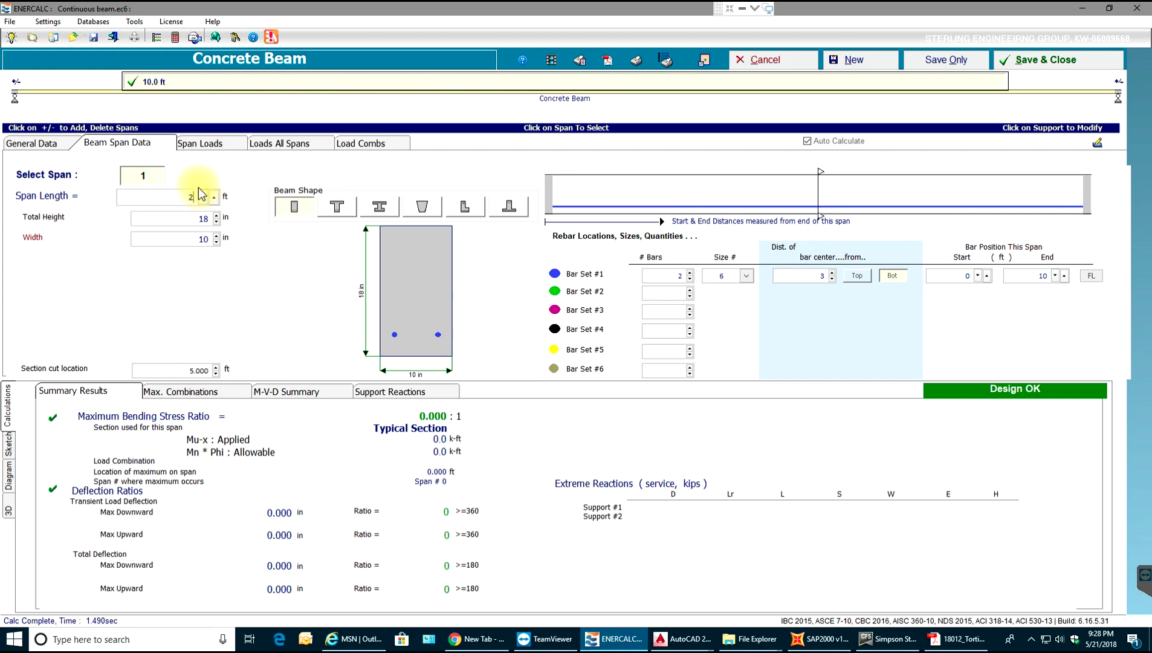
{"action": "key", "text": "BackSpace"}
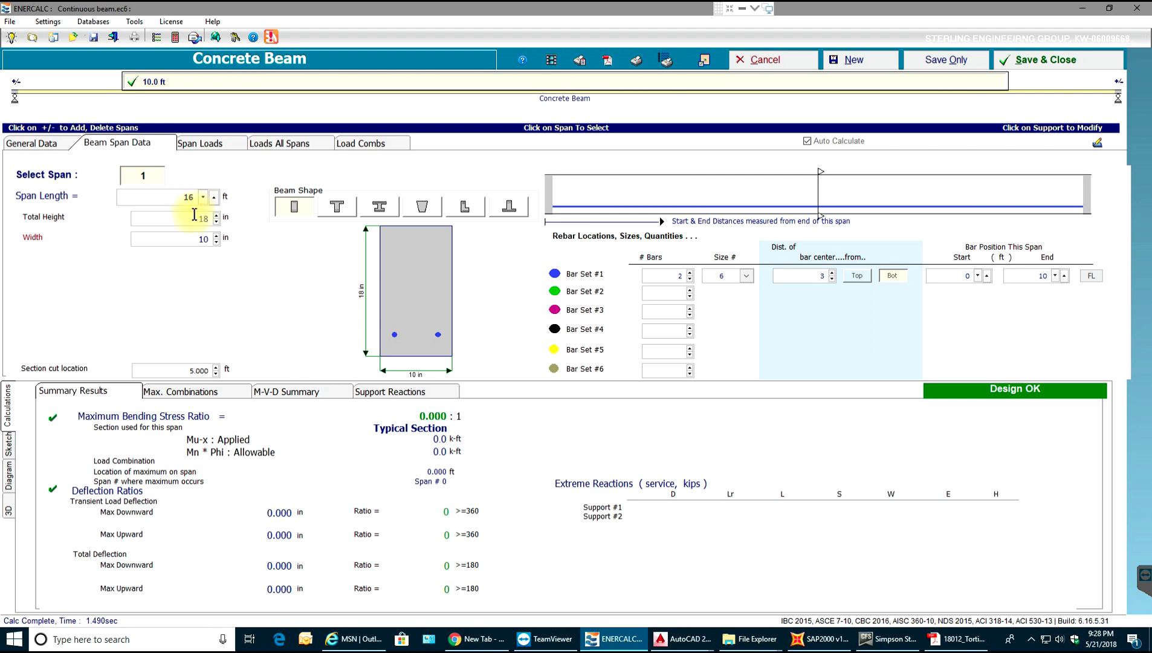
{"action": "left_click", "coordinate": [194, 219]}
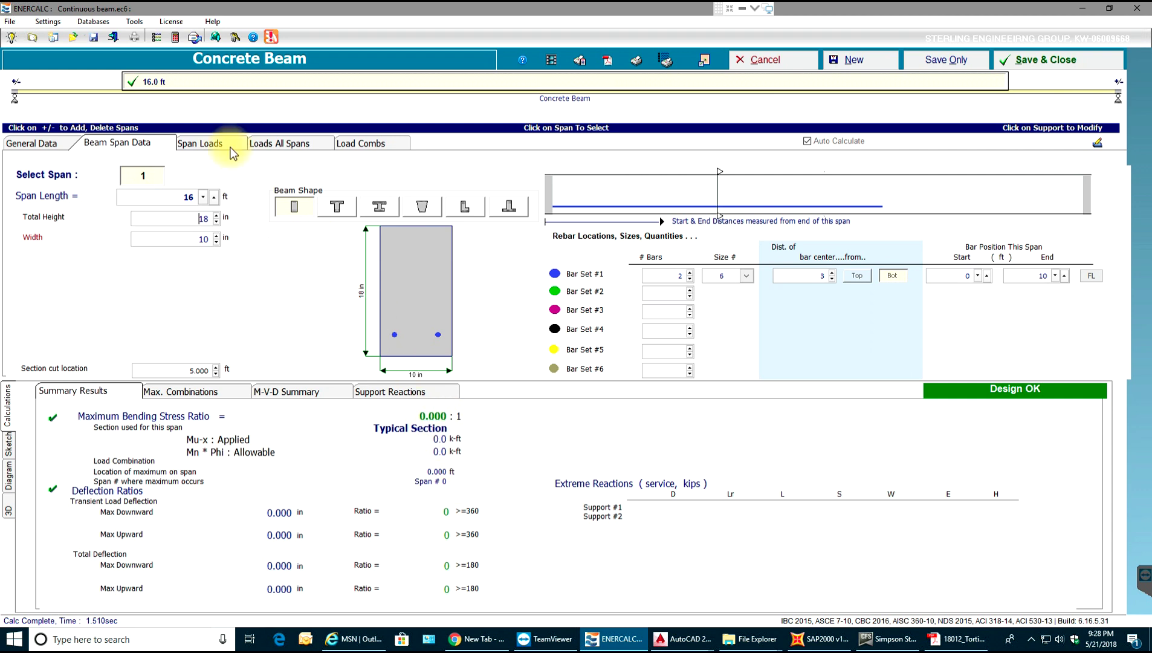
Apply a full uniform load to span 1 with 5 k/ft dead load and 5 k/ft live load.
{"action": "left_click", "coordinate": [229, 147]}
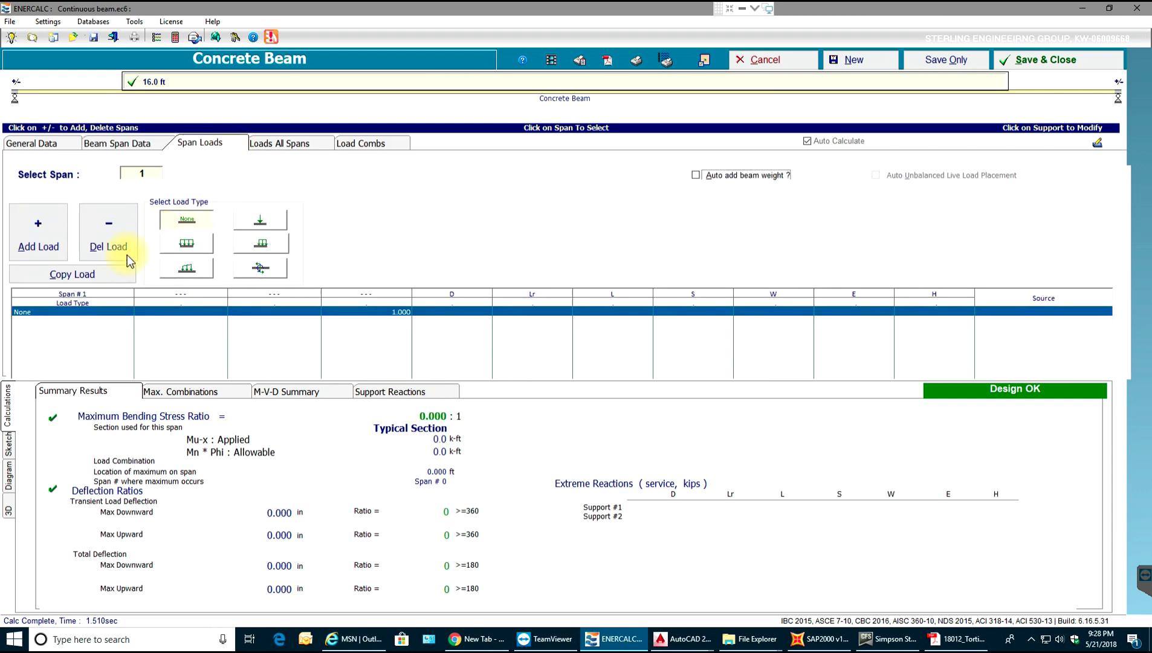
{"action": "left_click", "coordinate": [187, 242]}
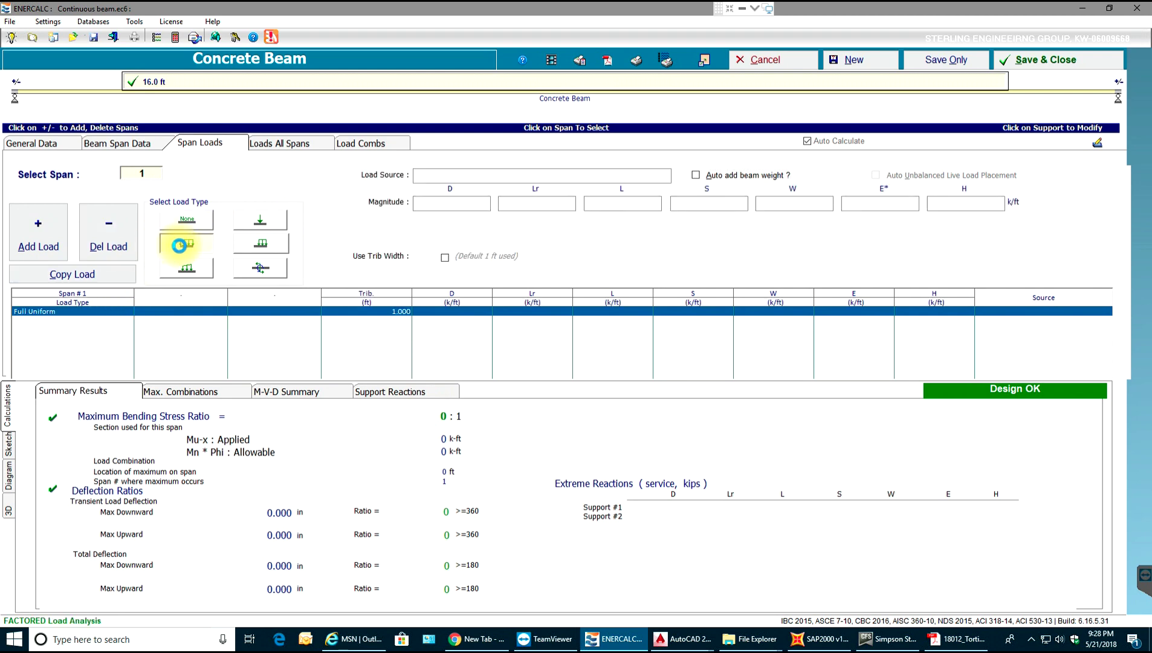
{"action": "left_click", "coordinate": [458, 205]}
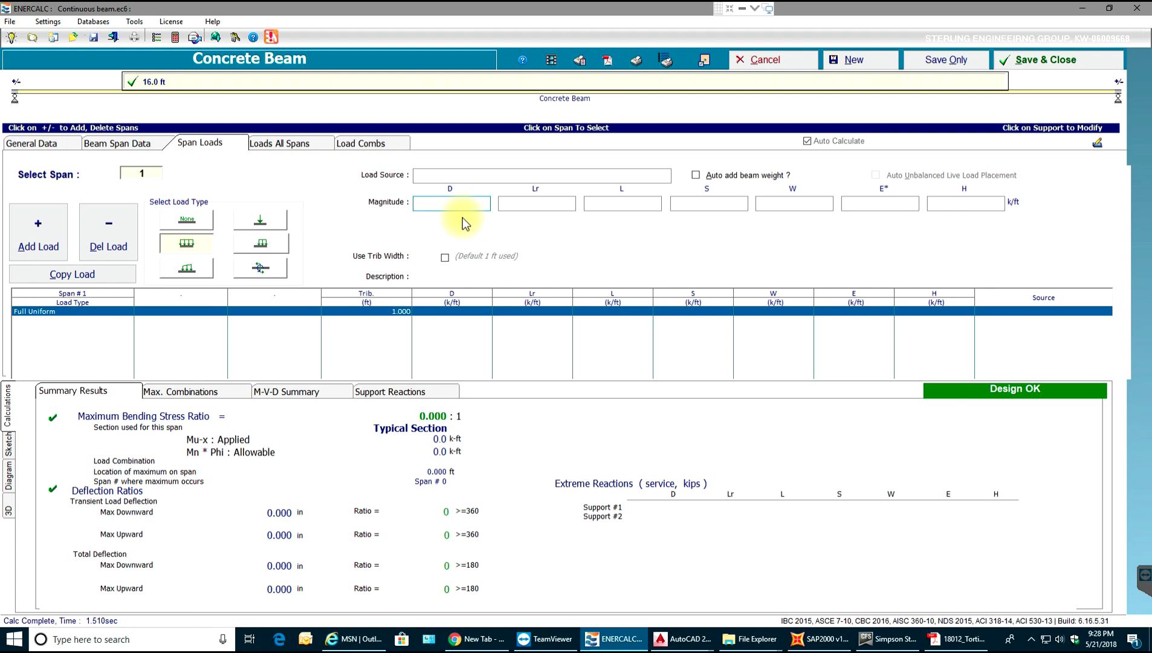
{"action": "type", "text": "5"}
{"action": "left_click", "coordinate": [628, 206]}
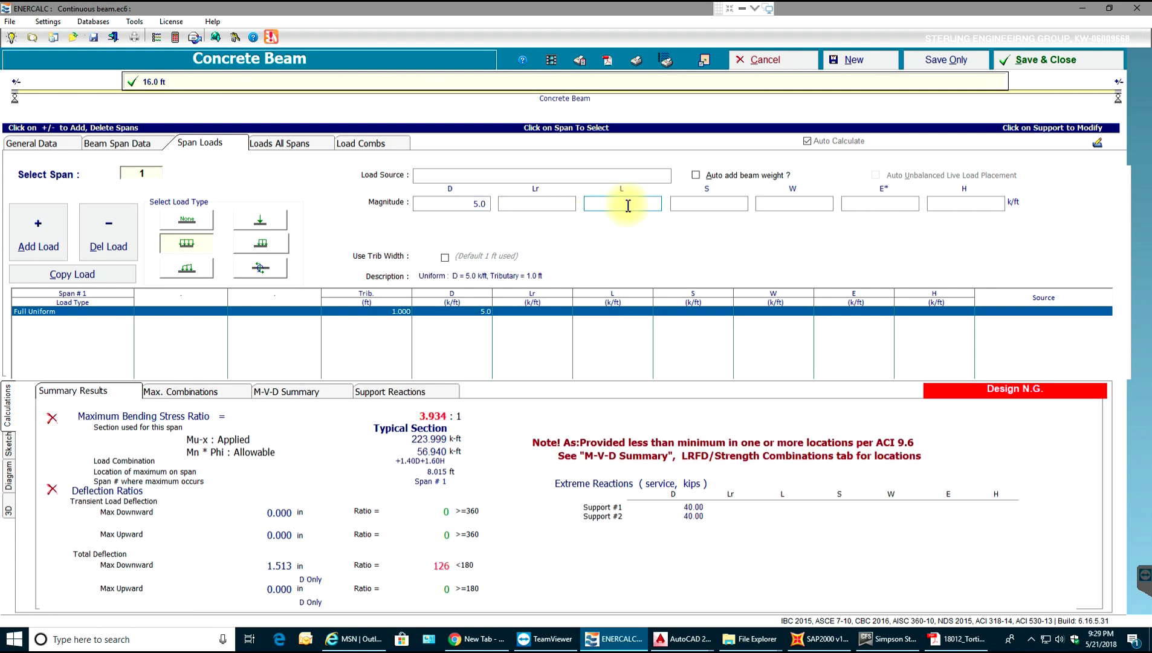
{"action": "type", "text": "5"}
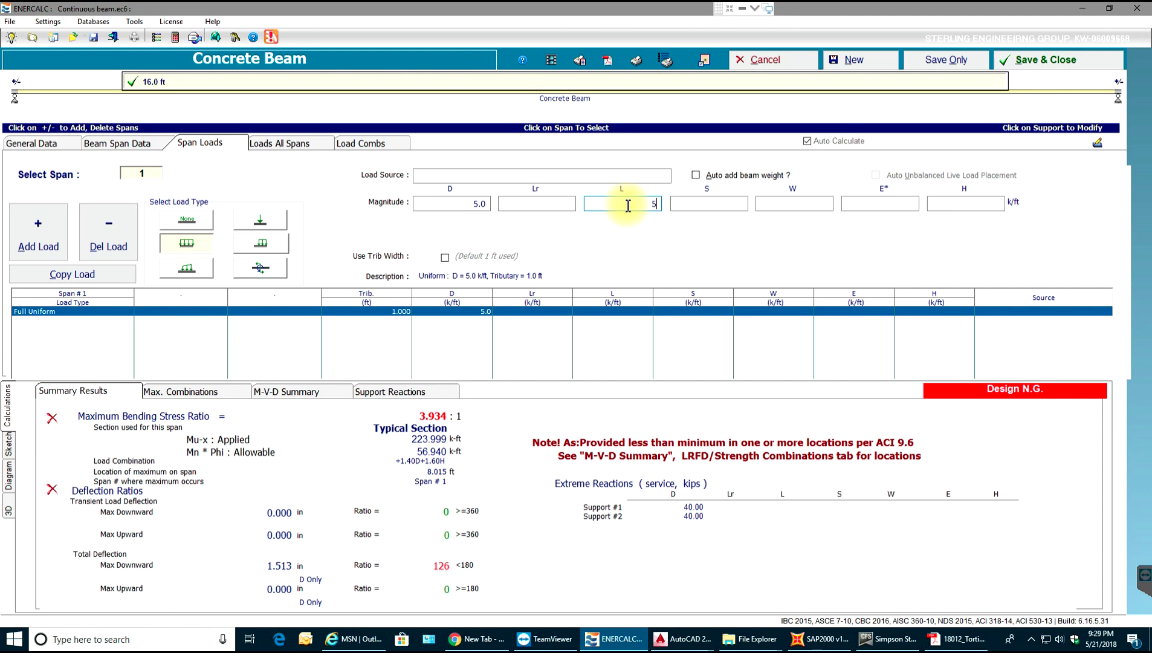
{"action": "left_click", "coordinate": [564, 205]}
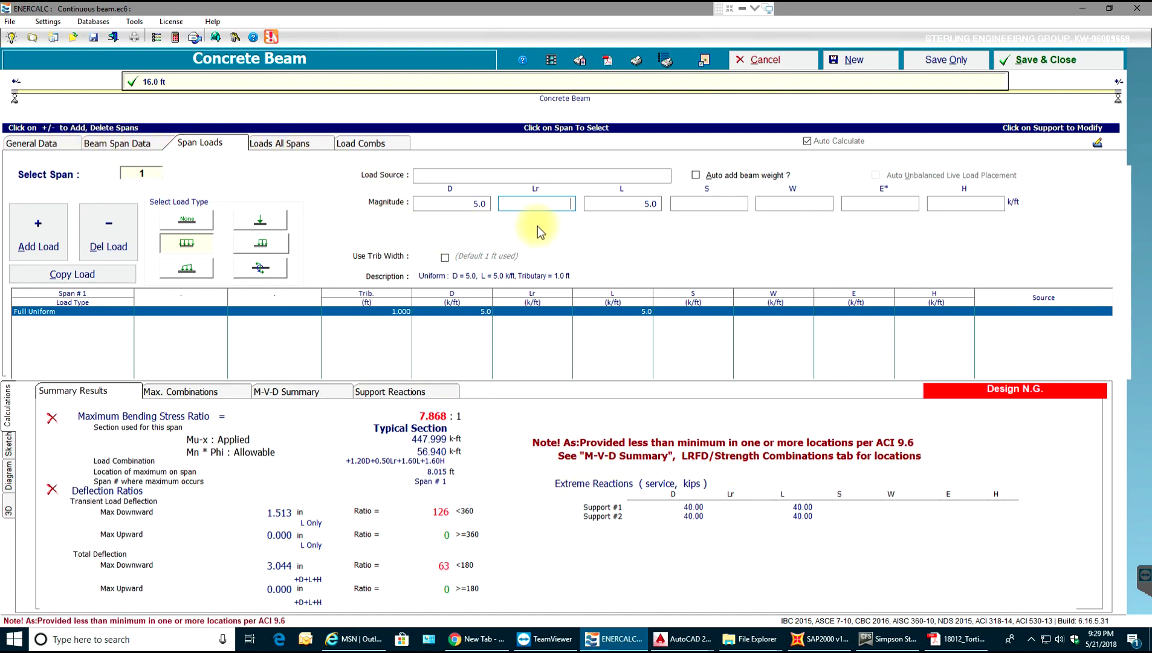
Have the beam's self-weight added automatically to the span loads.
{"action": "left_click_drag", "start_coordinate": [622, 203], "coordinate": [657, 207]}
{"action": "left_click_drag", "start_coordinate": [454, 204], "coordinate": [487, 214]}
{"action": "left_click", "coordinate": [694, 176]}
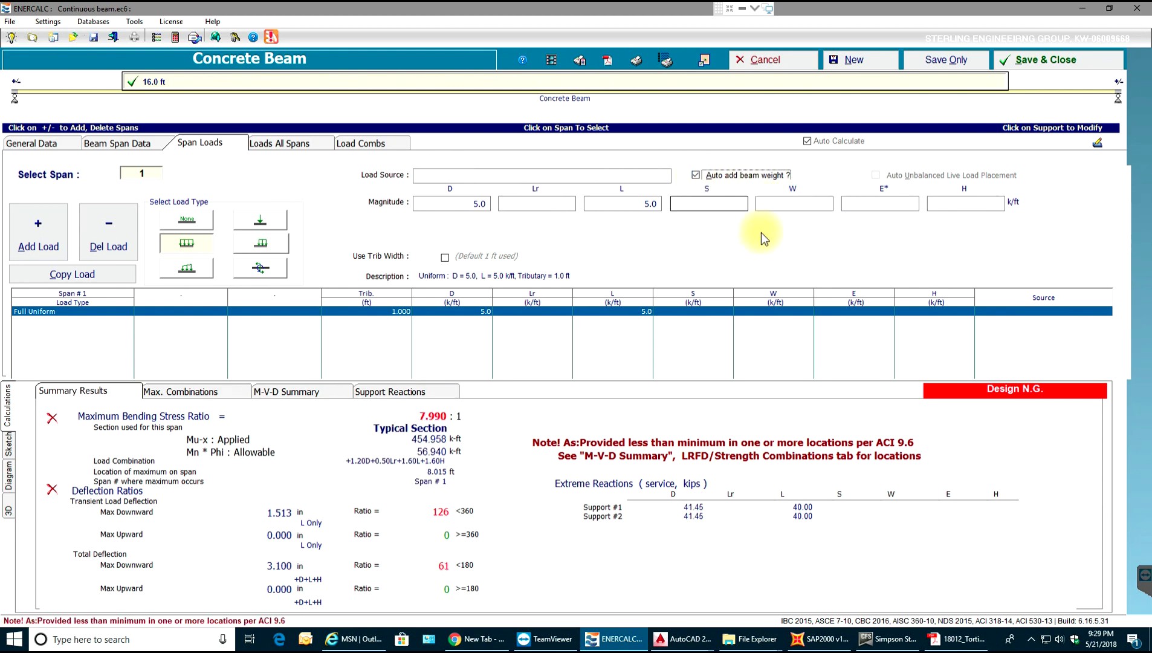
Set the beam section's width to 12 in in the beam span data.
{"action": "left_click", "coordinate": [144, 144]}
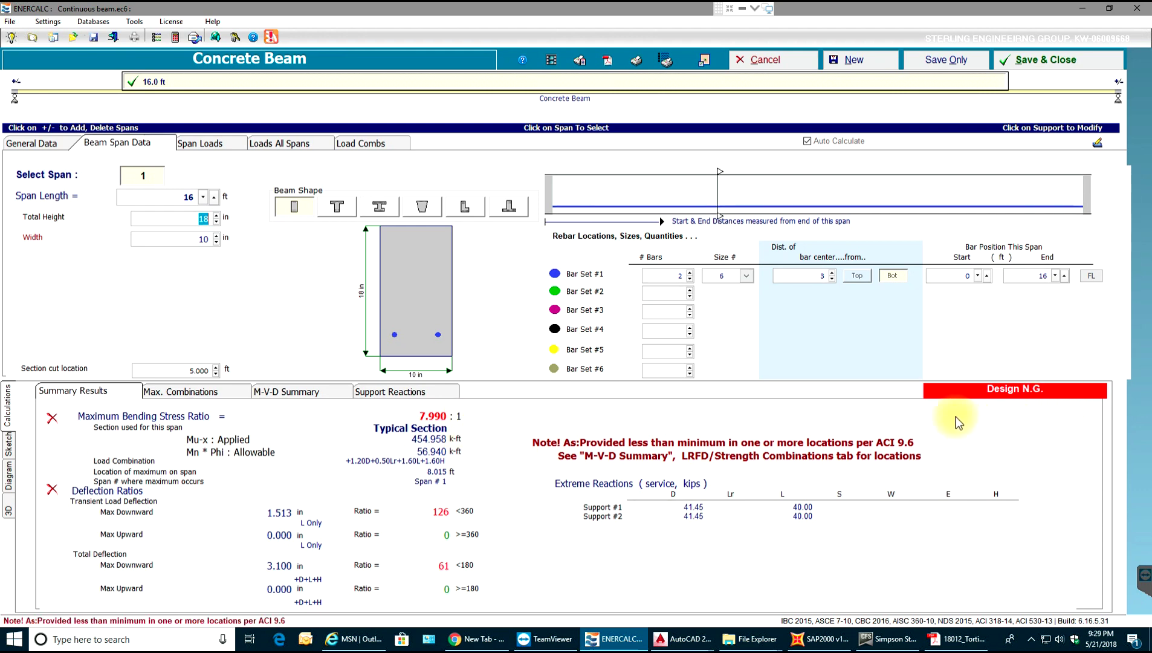
{"action": "left_click", "coordinate": [216, 236]}
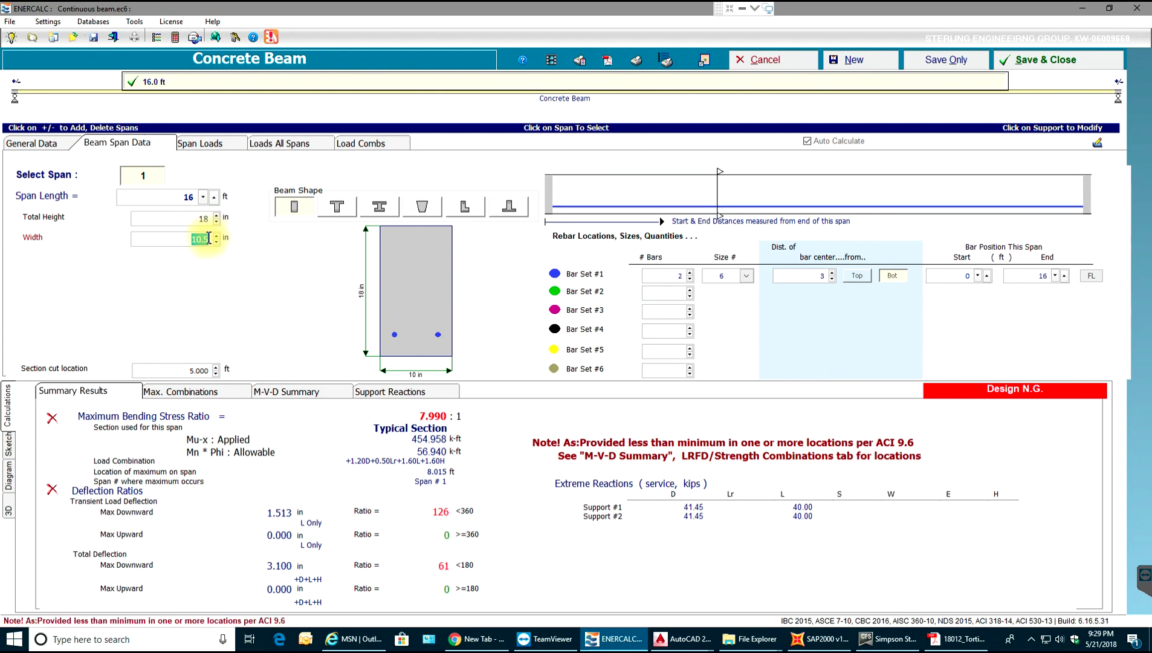
{"action": "left_click", "coordinate": [191, 237]}
{"action": "type", "text": "12"}
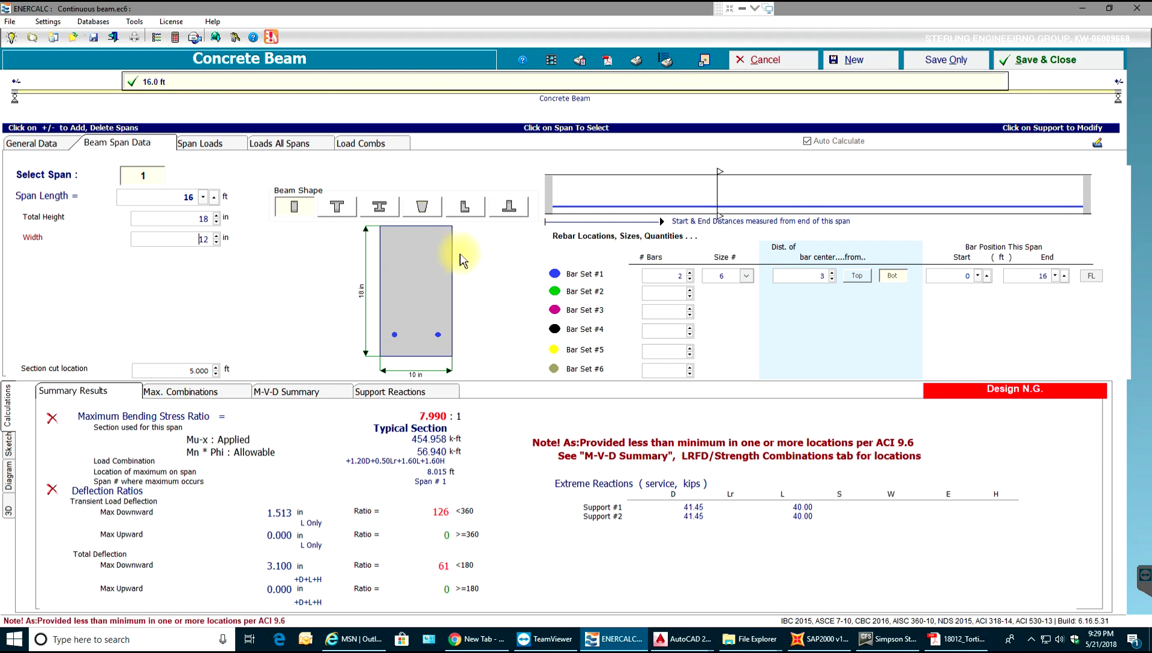
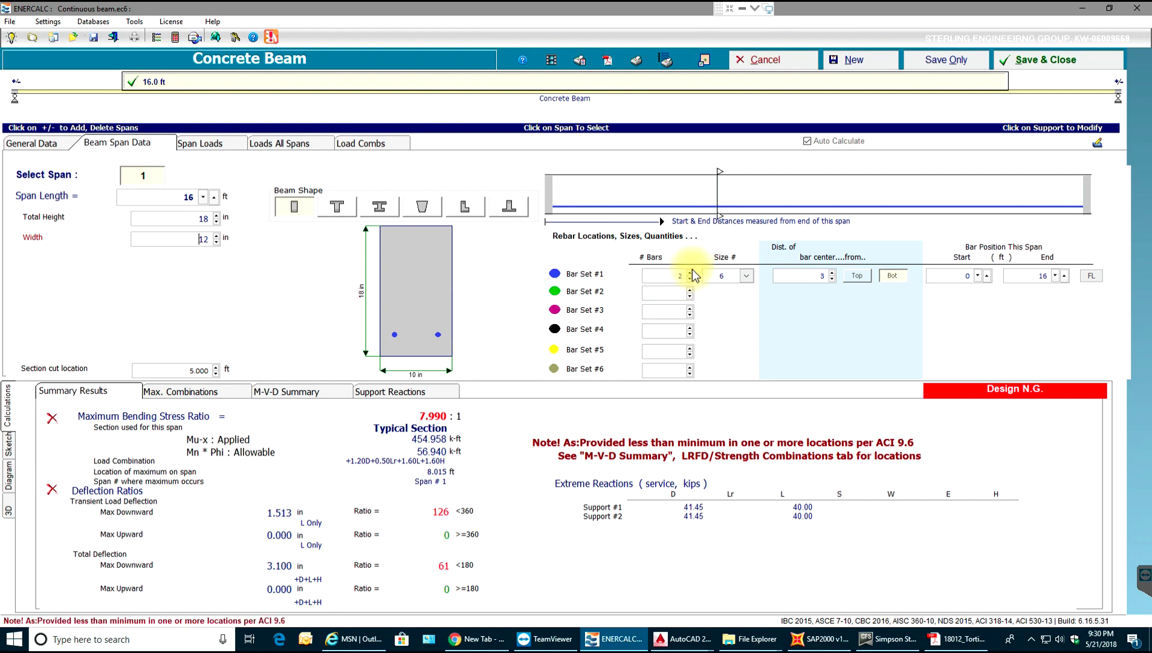
Set Bar Set #1 to 4 bars of size 7.
{"action": "left_click", "coordinate": [690, 272]}
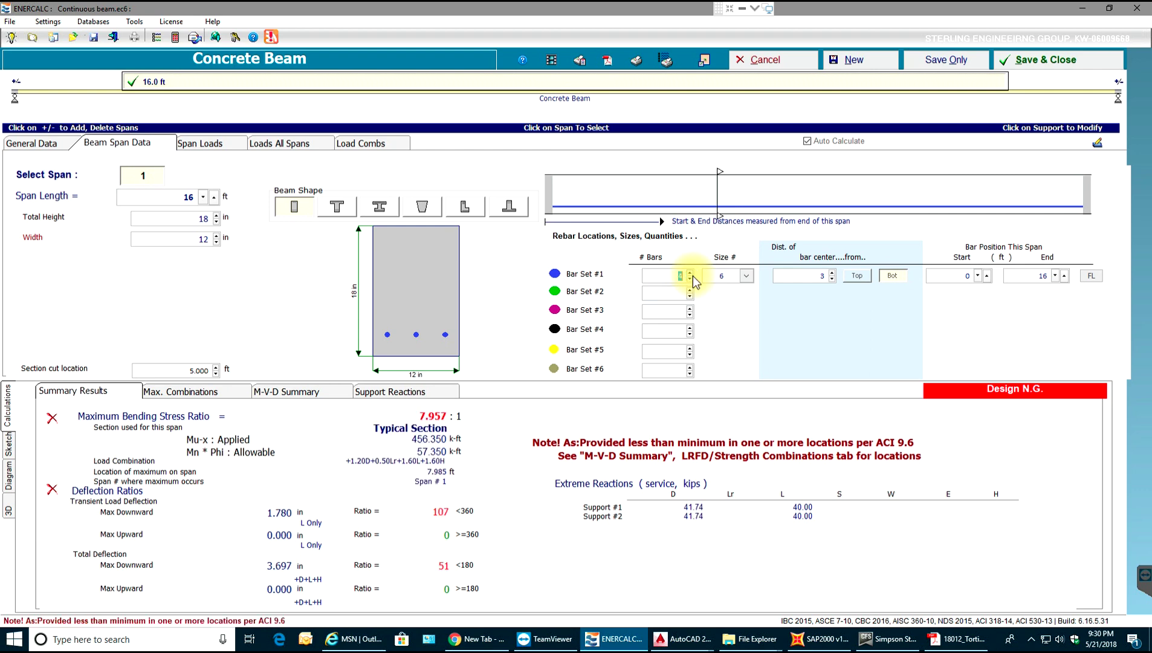
{"action": "left_click", "coordinate": [688, 272]}
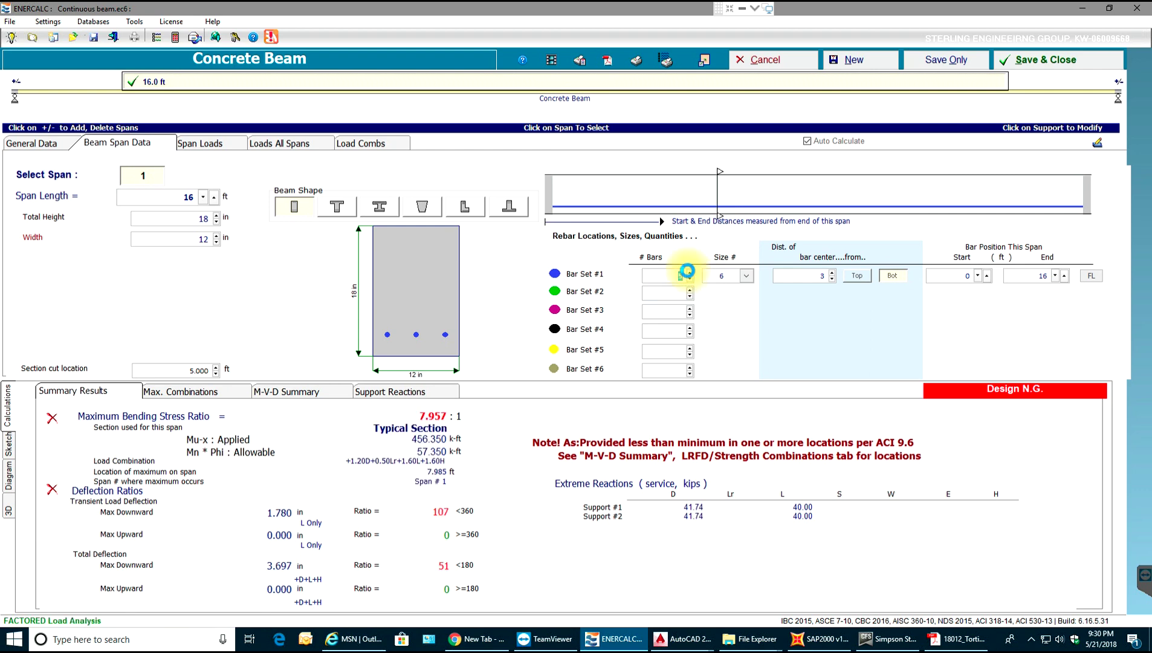
{"action": "left_click", "coordinate": [689, 272]}
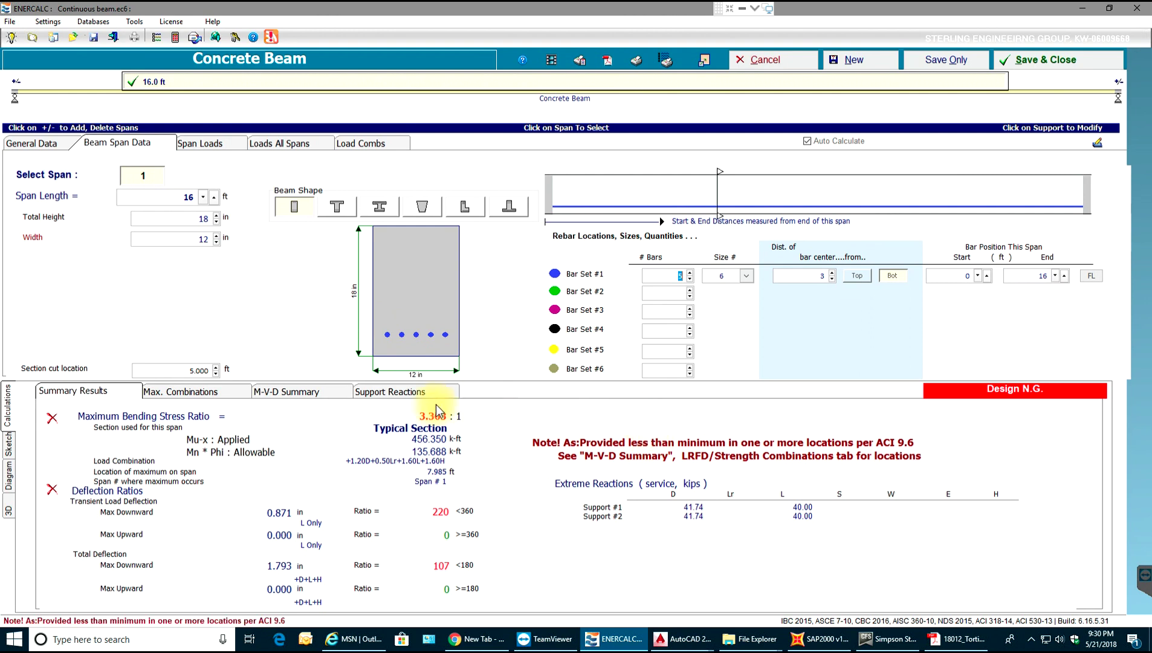
{"action": "left_click", "coordinate": [746, 275]}
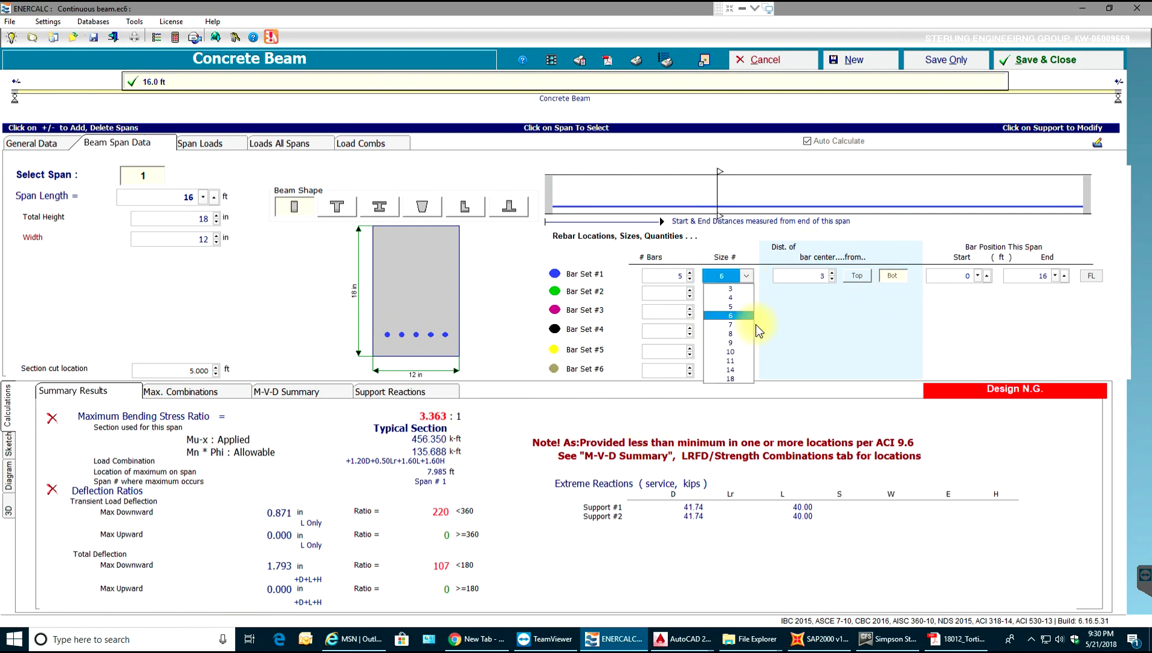
{"action": "left_click", "coordinate": [724, 324]}
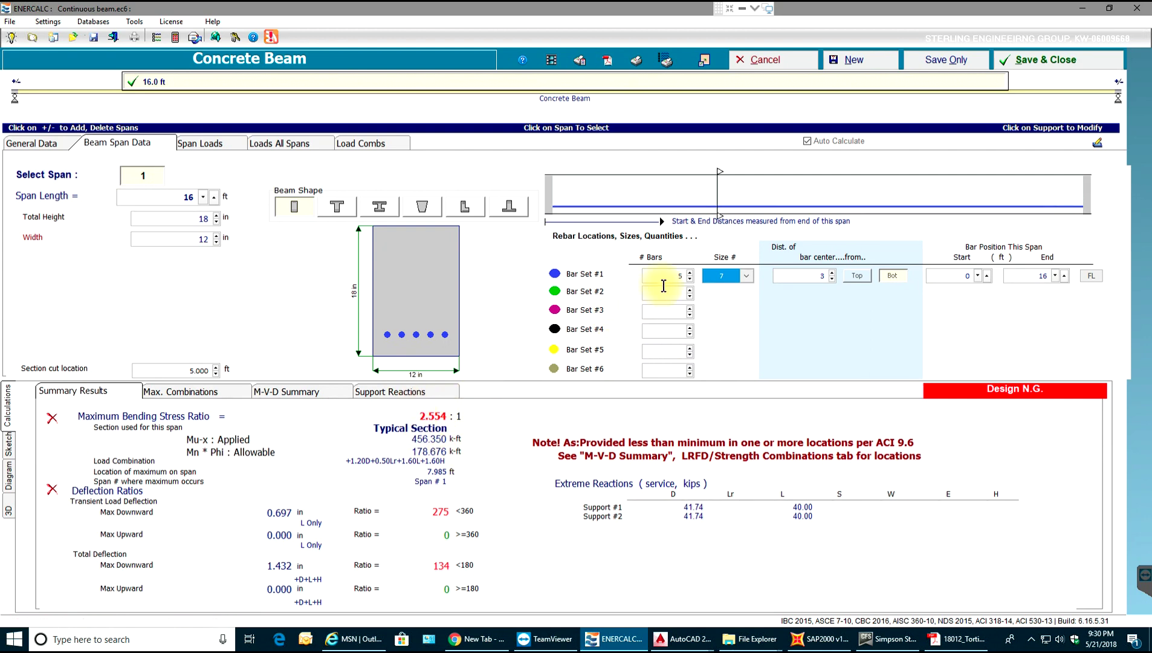
{"action": "left_click", "coordinate": [690, 279]}
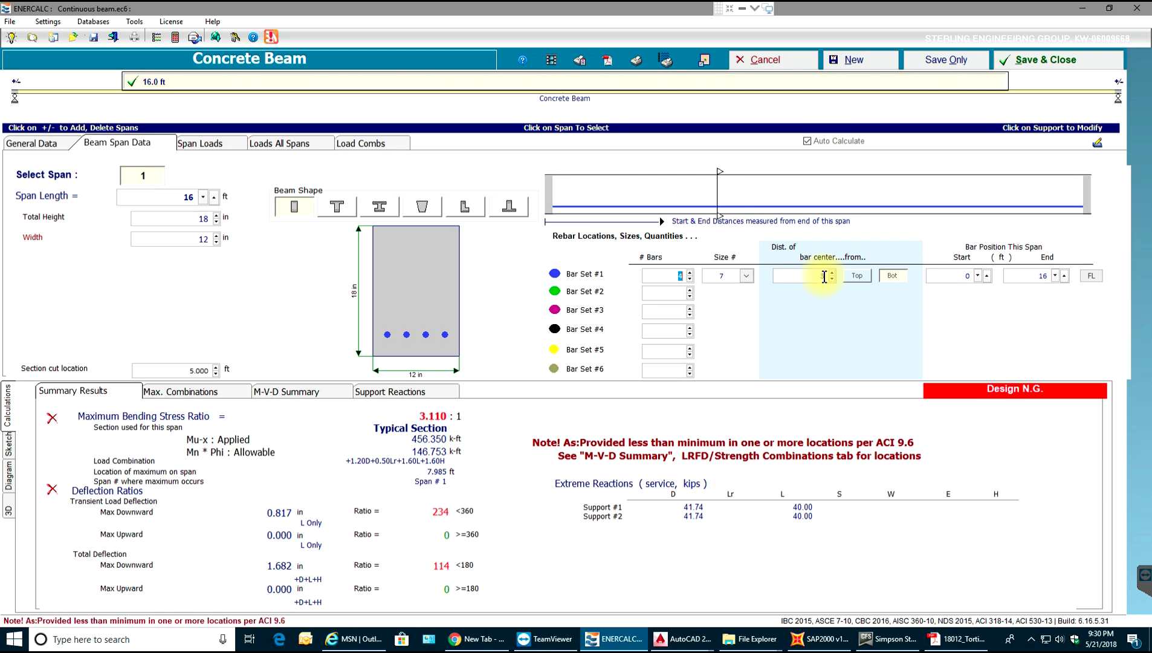
Add Bar Set #2 to the span with 4 bars of size 7.
{"action": "left_click", "coordinate": [689, 290]}
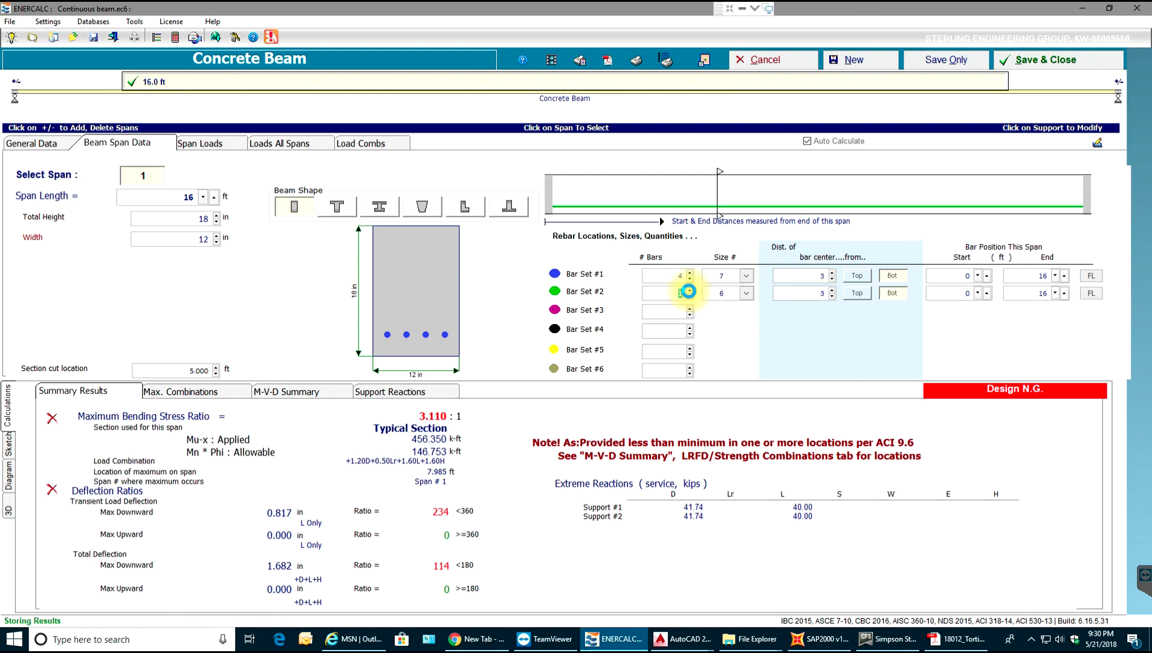
{"action": "left_click", "coordinate": [689, 290]}
{"action": "left_click", "coordinate": [689, 290]}
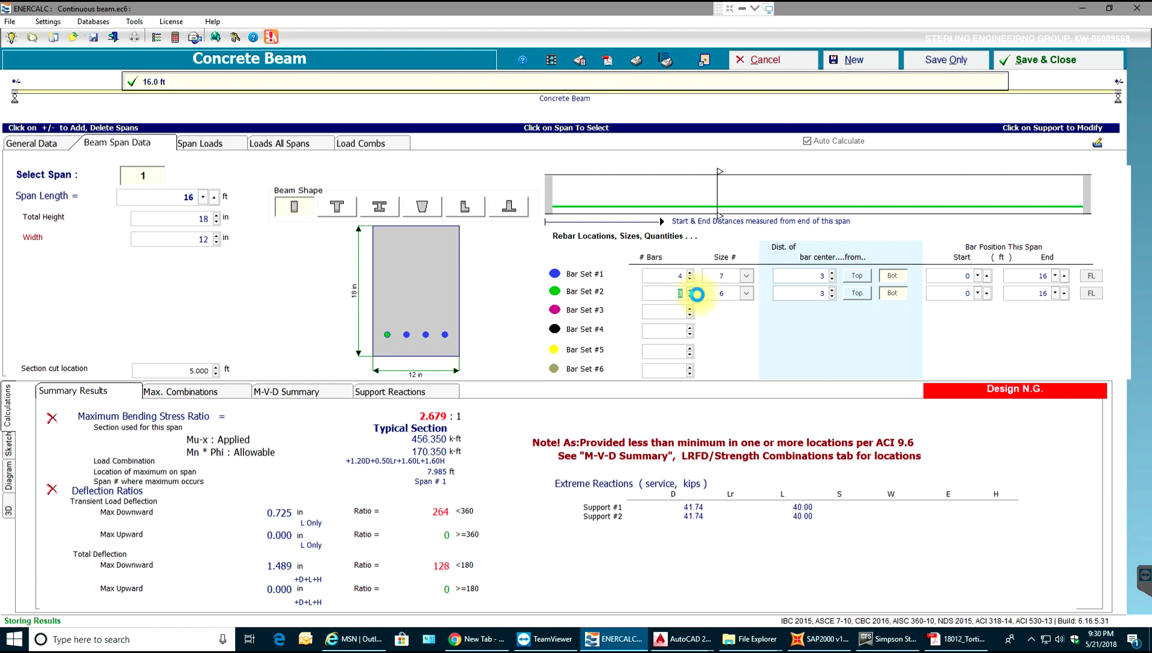
{"action": "left_click", "coordinate": [747, 293]}
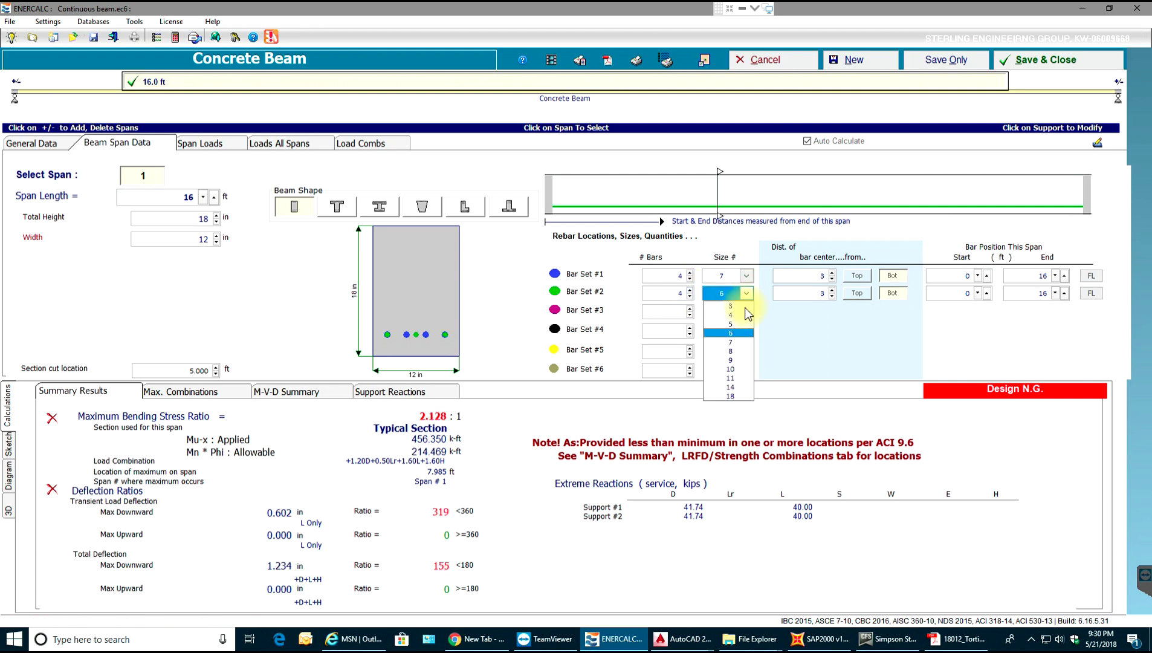
{"action": "left_click", "coordinate": [736, 339]}
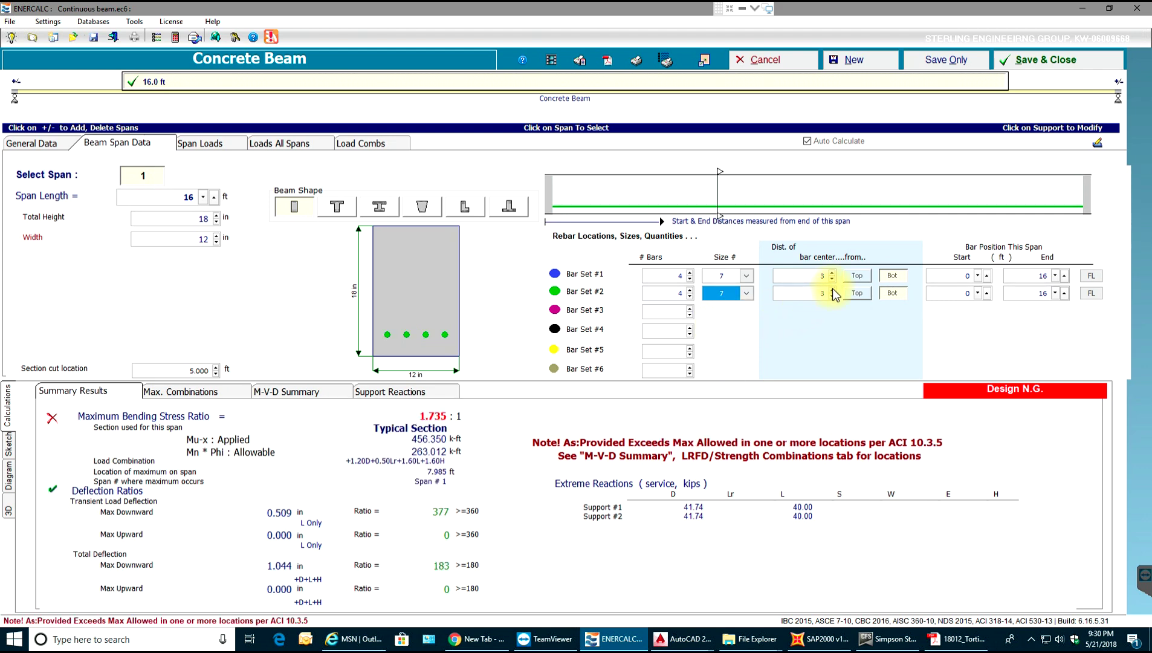
Set the bar center distance of Bar Set #2 to 4 in from the beam's bottom.
{"action": "left_click", "coordinate": [832, 290]}
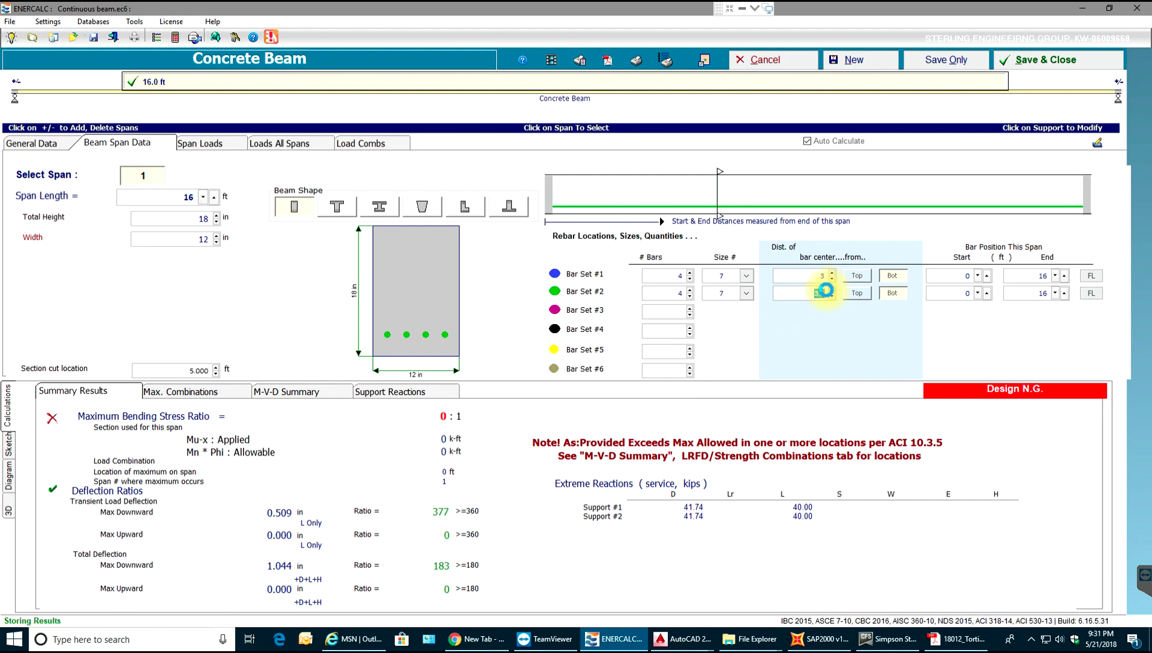
{"action": "left_click", "coordinate": [832, 290]}
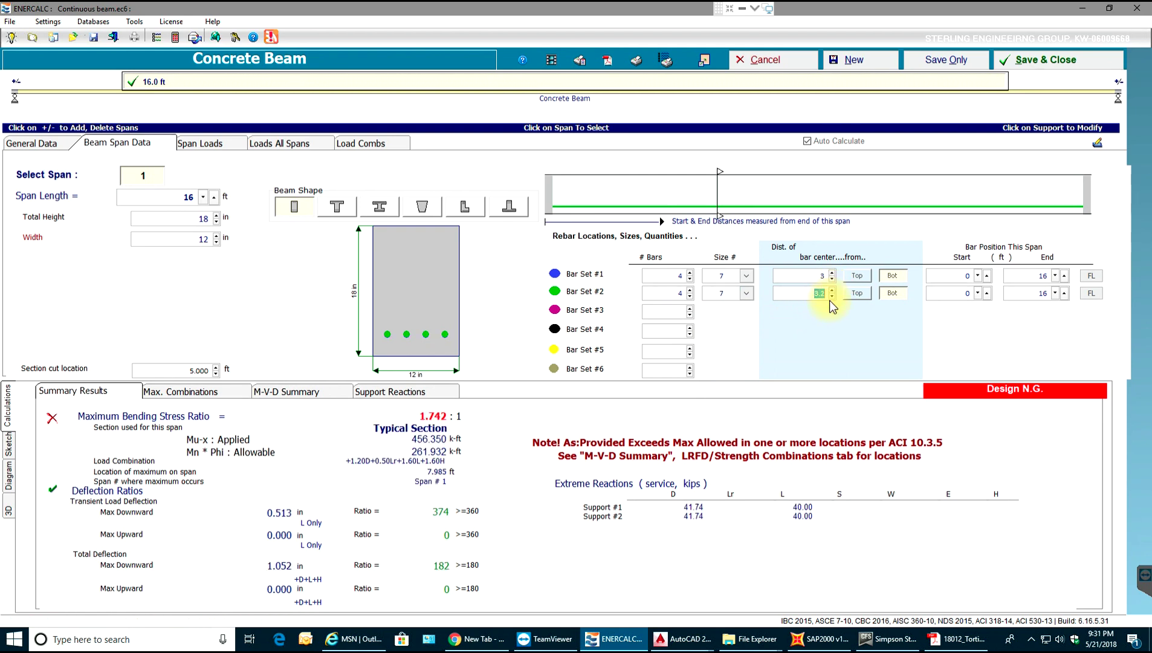
{"action": "type", "text": "4"}
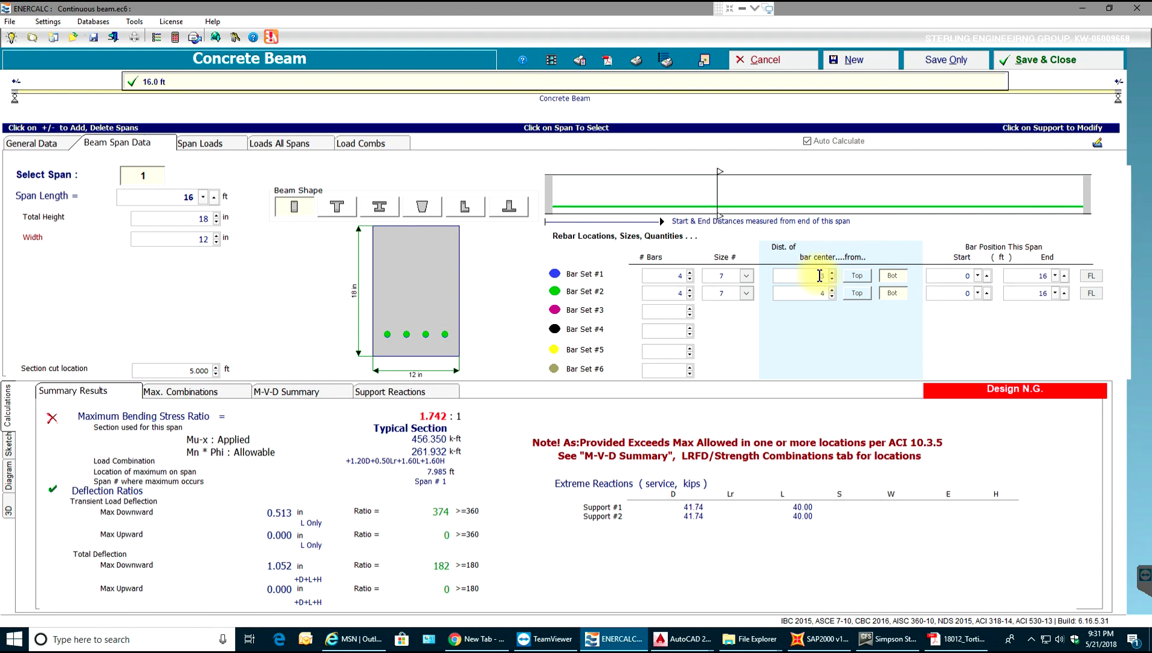
{"action": "left_click", "coordinate": [675, 312]}
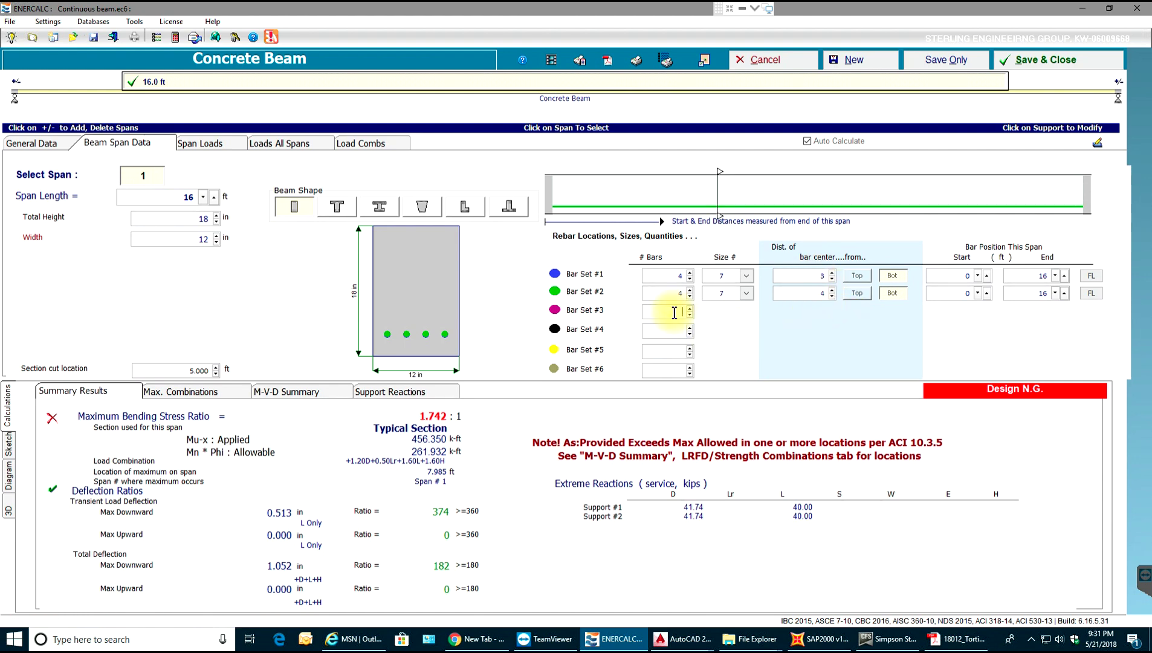
Set the section cut location to 0 ft to view both bar layers in the cross section.
{"action": "left_click", "coordinate": [190, 369]}
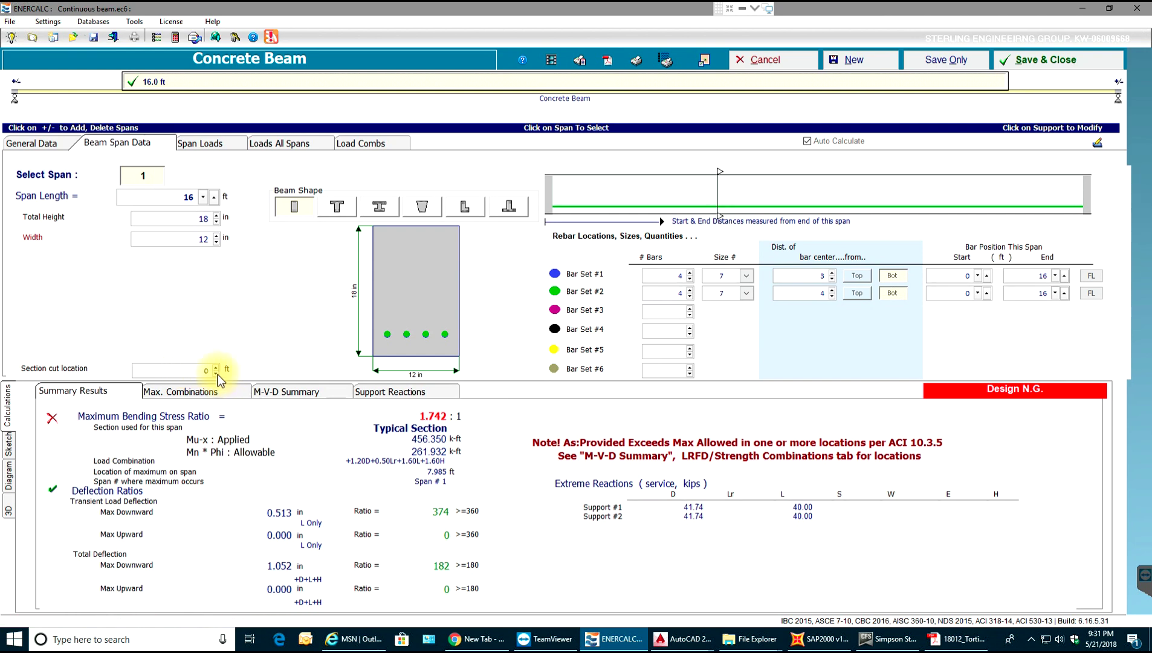
{"action": "left_click", "coordinate": [211, 369]}
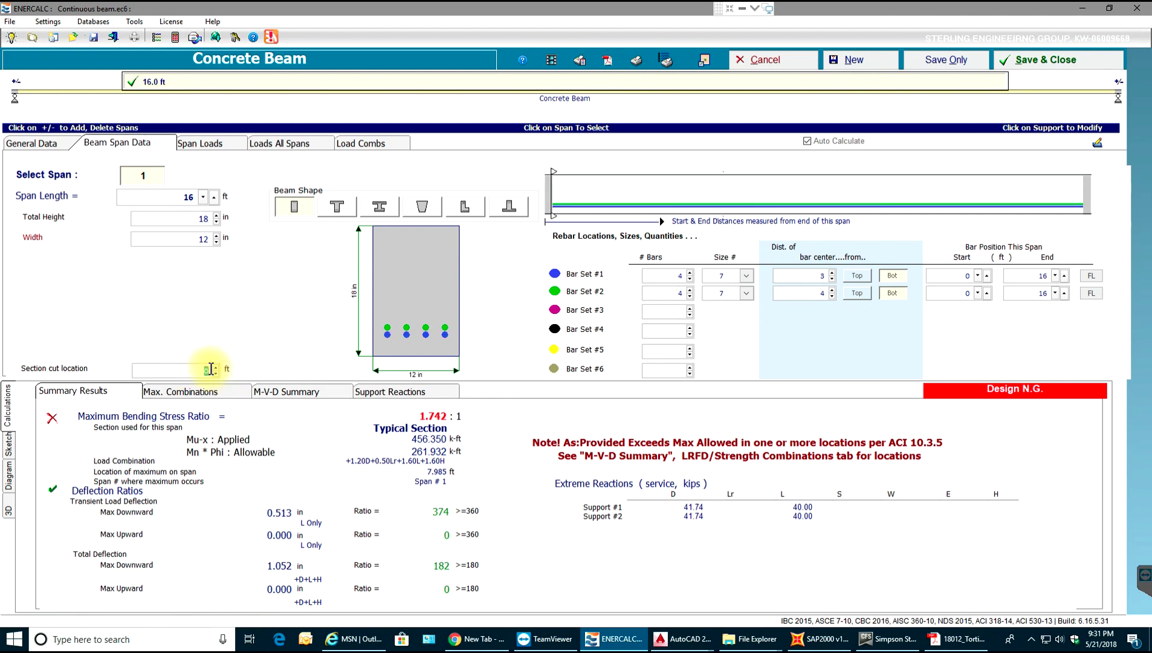
{"action": "left_click", "coordinate": [403, 331]}
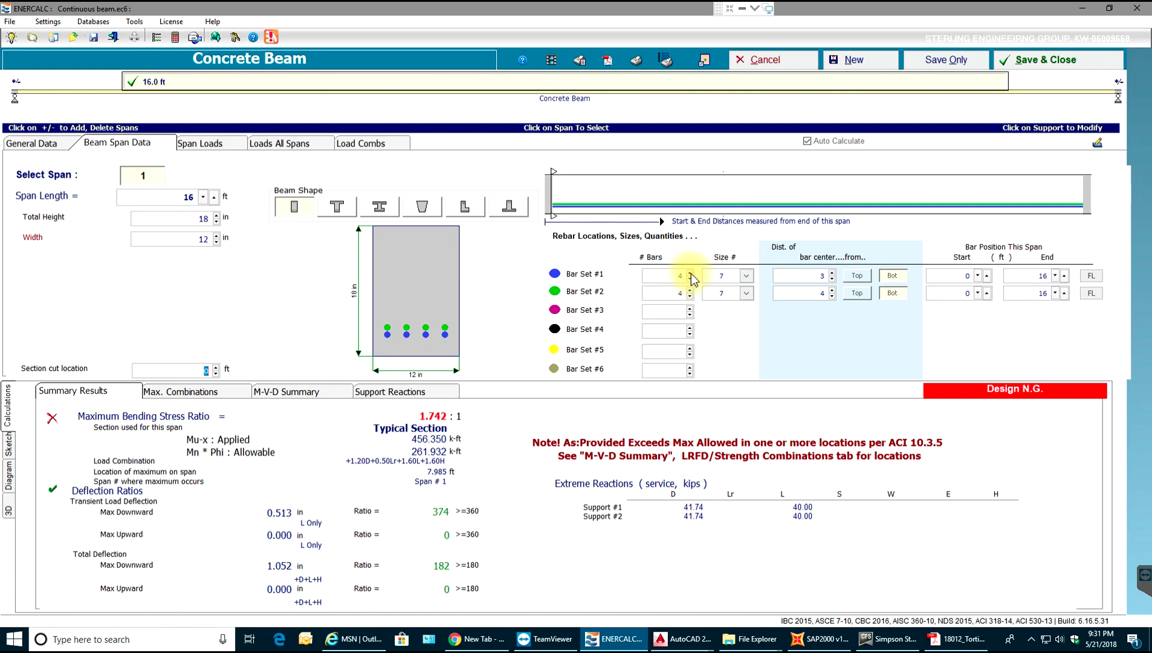
Change the bar size of Bar Set #1 and Bar Set #2 to 8.
{"action": "left_click", "coordinate": [746, 276]}
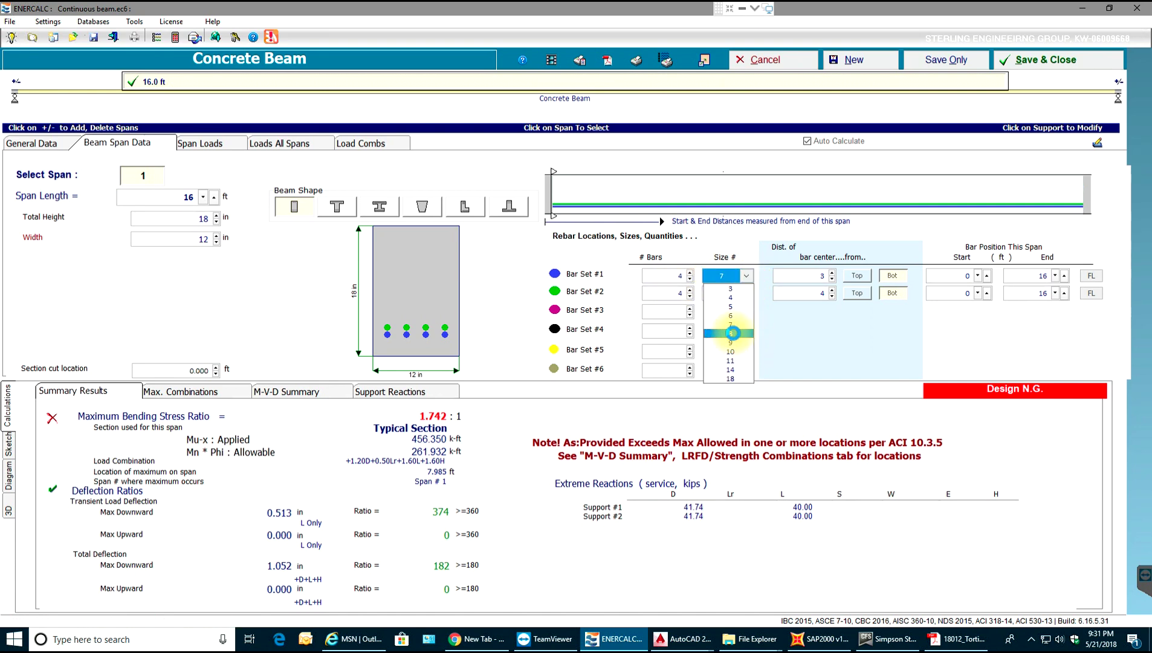
{"action": "left_click", "coordinate": [732, 333]}
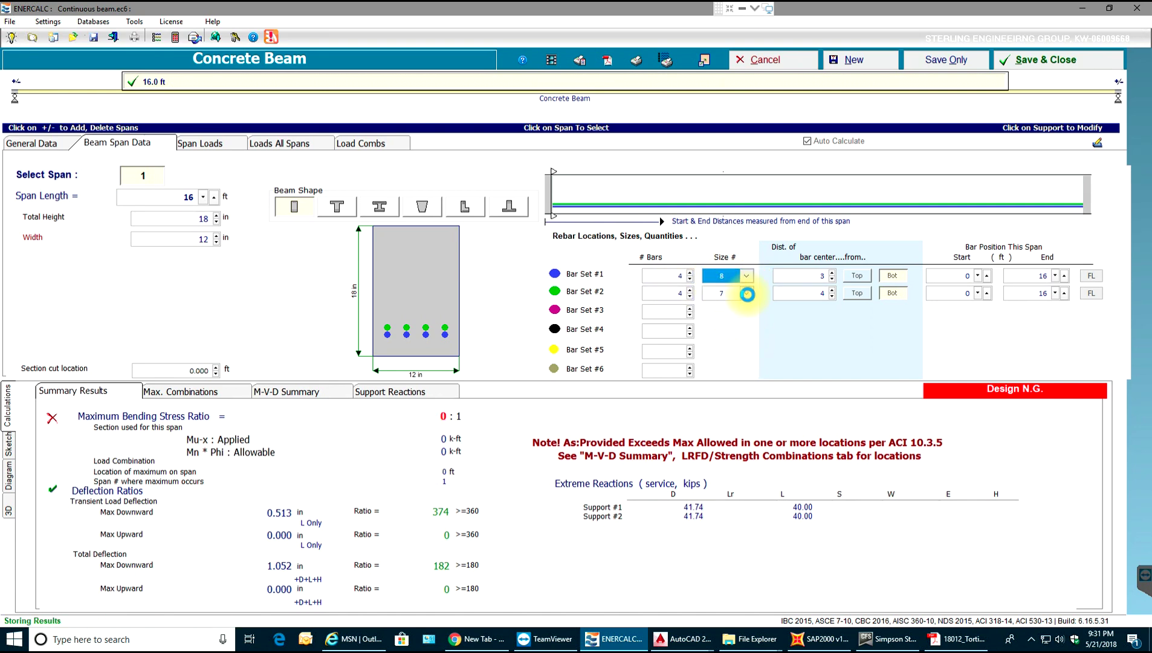
{"action": "left_click", "coordinate": [747, 295]}
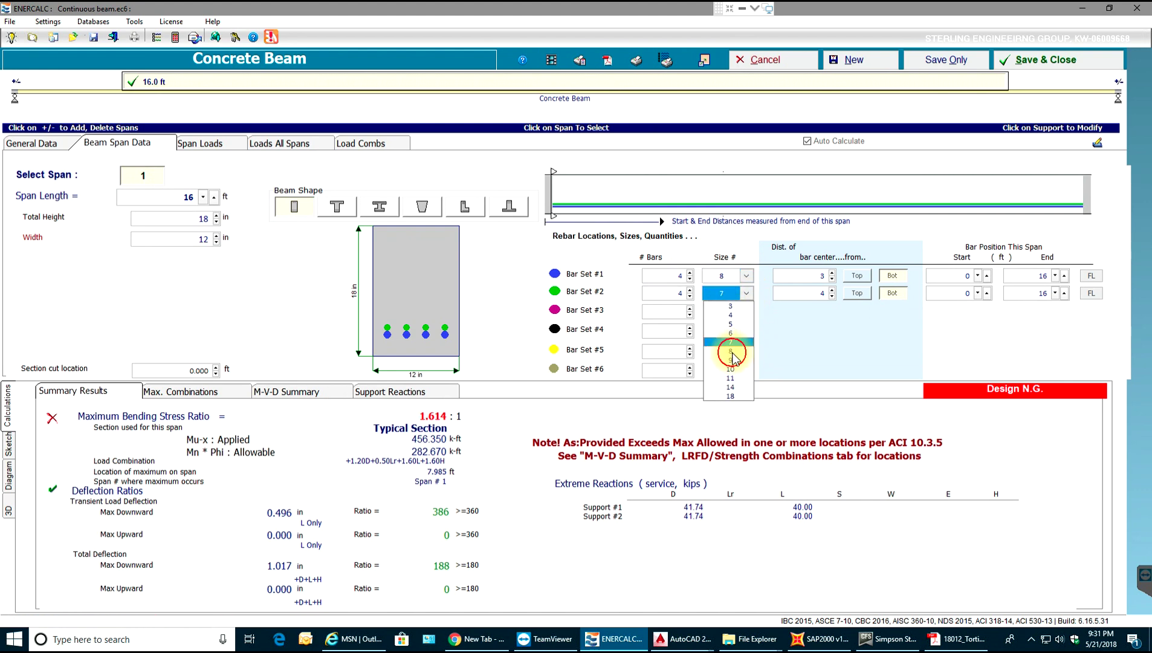
{"action": "left_click", "coordinate": [732, 353]}
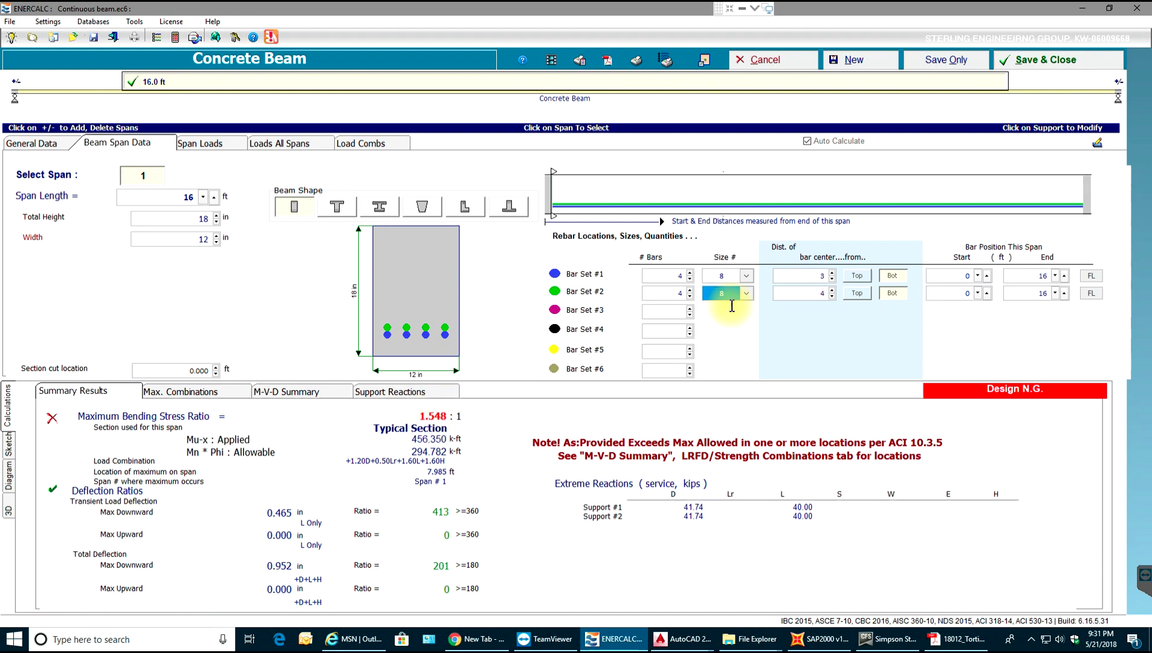
Set the bar center distance of Bar Set #2 to 2 in from the beam's bottom.
{"action": "left_click", "coordinate": [819, 296]}
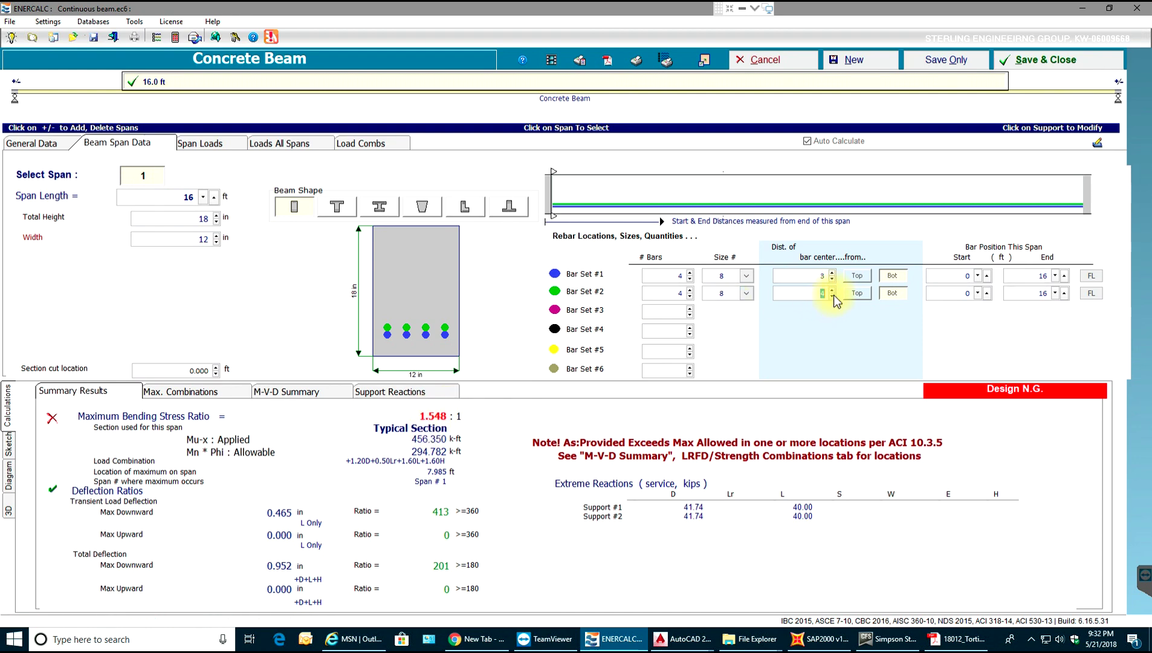
{"action": "left_click", "coordinate": [832, 296]}
{"action": "left_click", "coordinate": [833, 296]}
{"action": "left_click", "coordinate": [931, 291]}
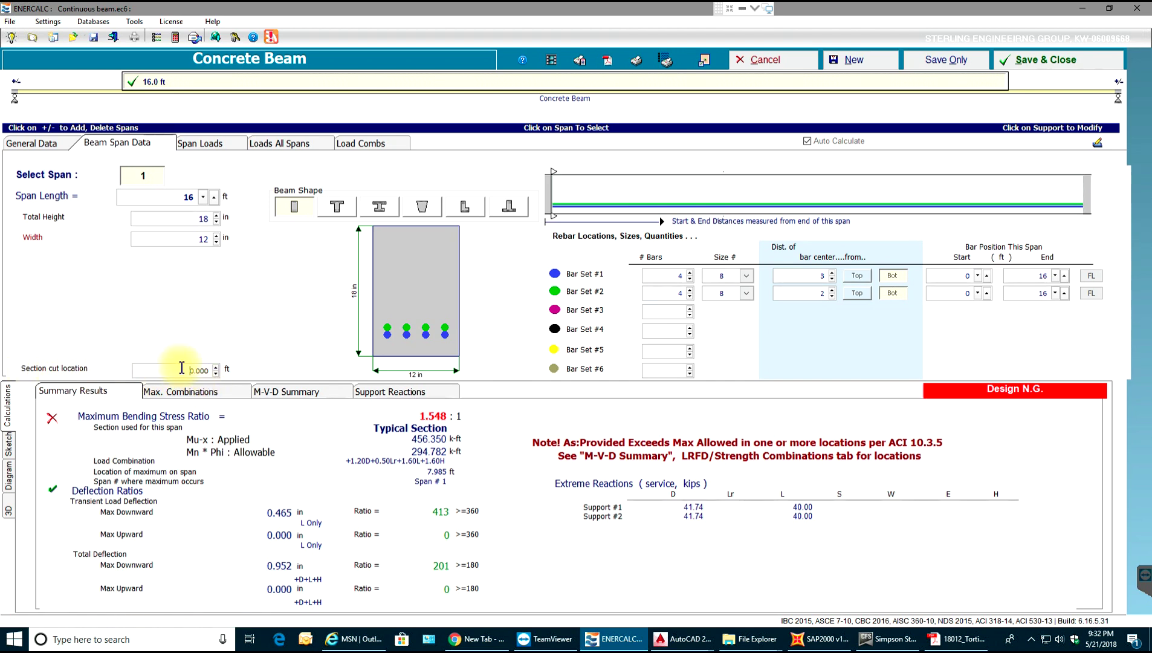
Set the section cut location to 12 ft along the span.
{"action": "left_click_drag", "start_coordinate": [184, 368], "coordinate": [226, 373]}
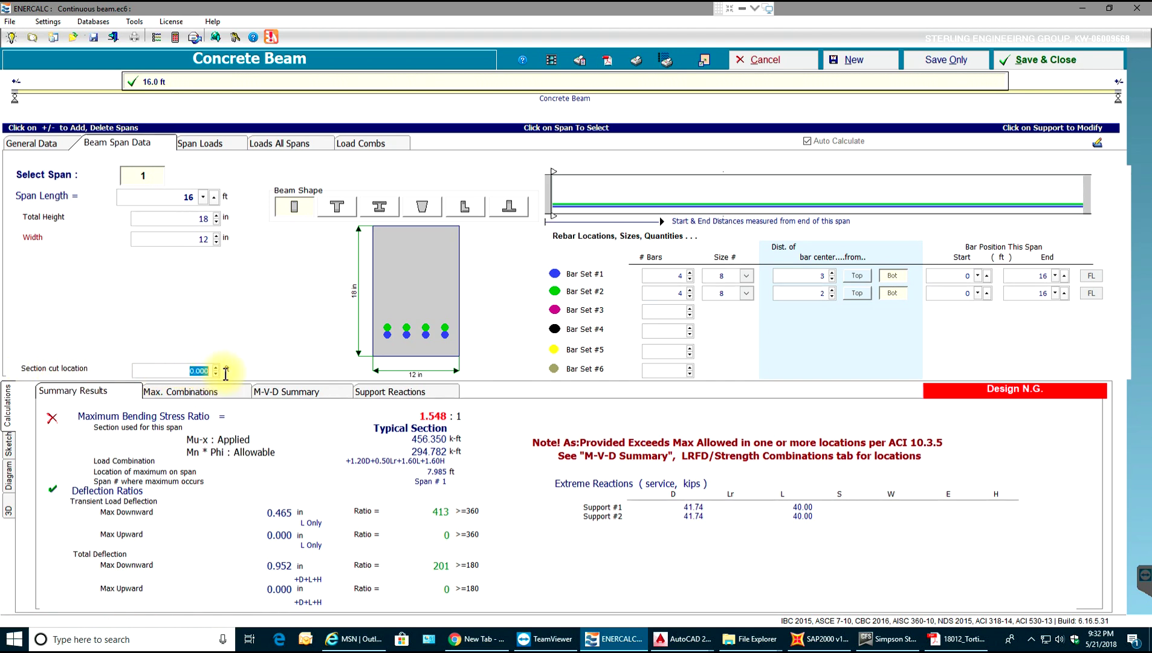
{"action": "type", "text": "12"}
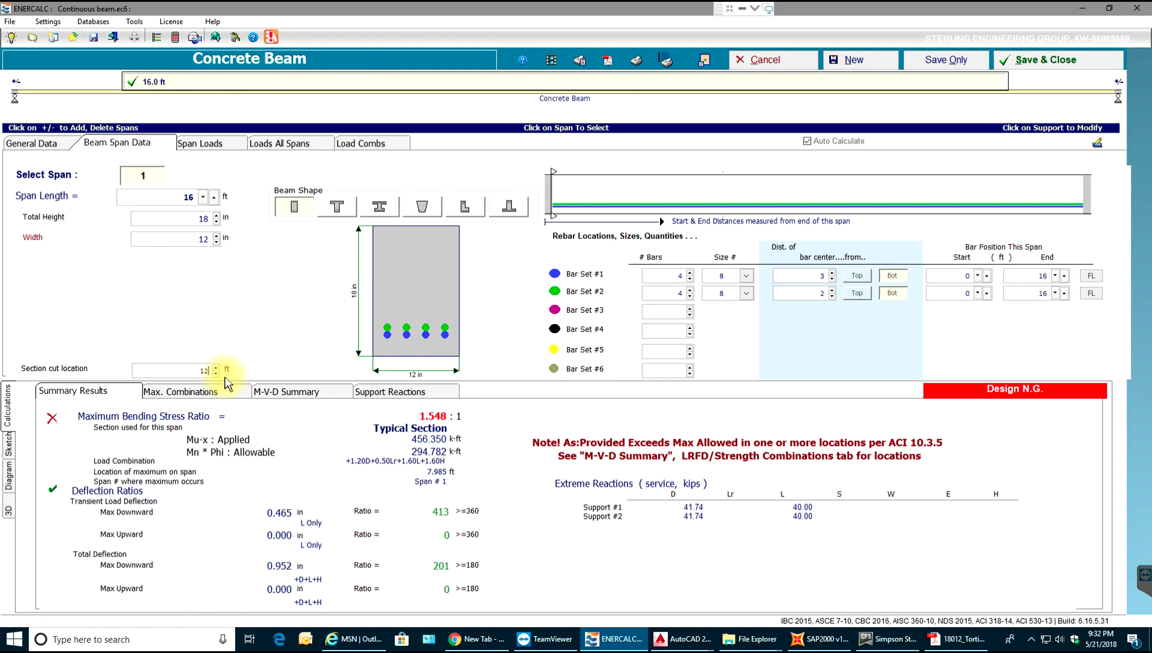
{"action": "key", "text": "Return"}
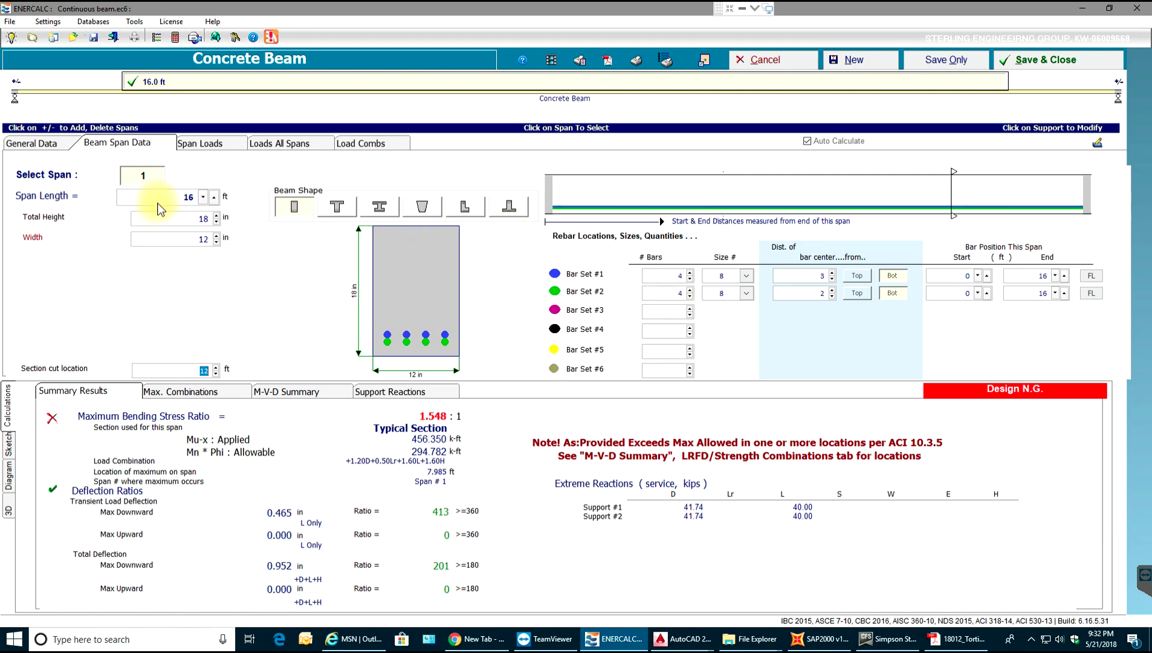
Set the beam section's total height to 24 in and its width to 16 in.
{"action": "left_click", "coordinate": [191, 219]}
{"action": "type", "text": "24"}
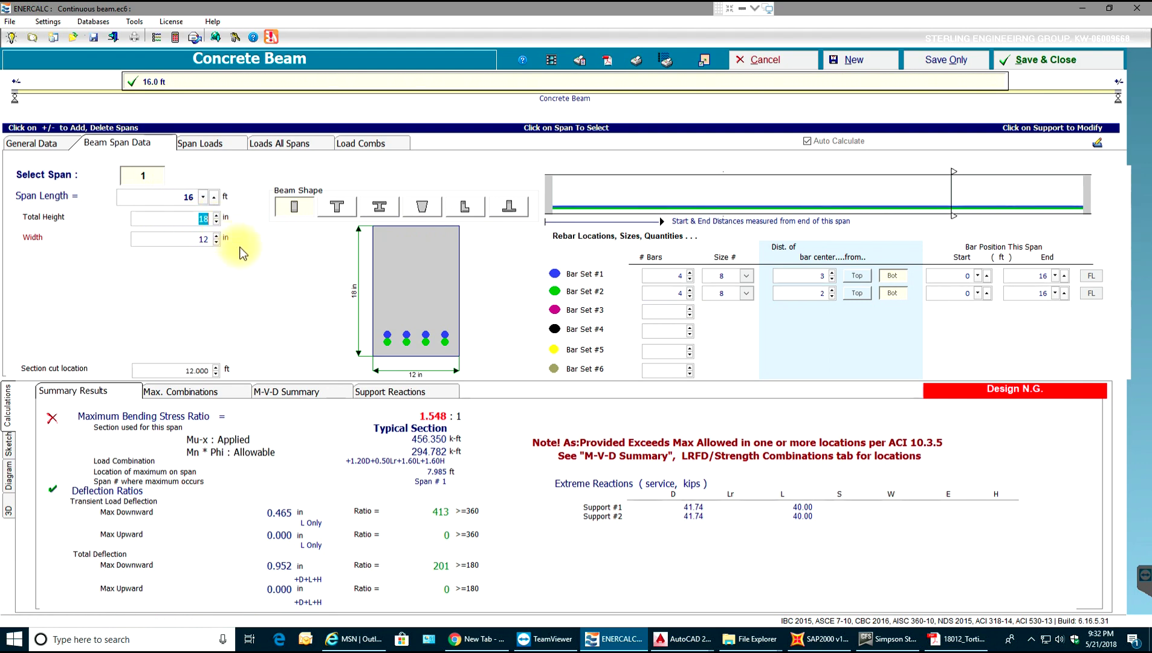
{"action": "left_click", "coordinate": [194, 237]}
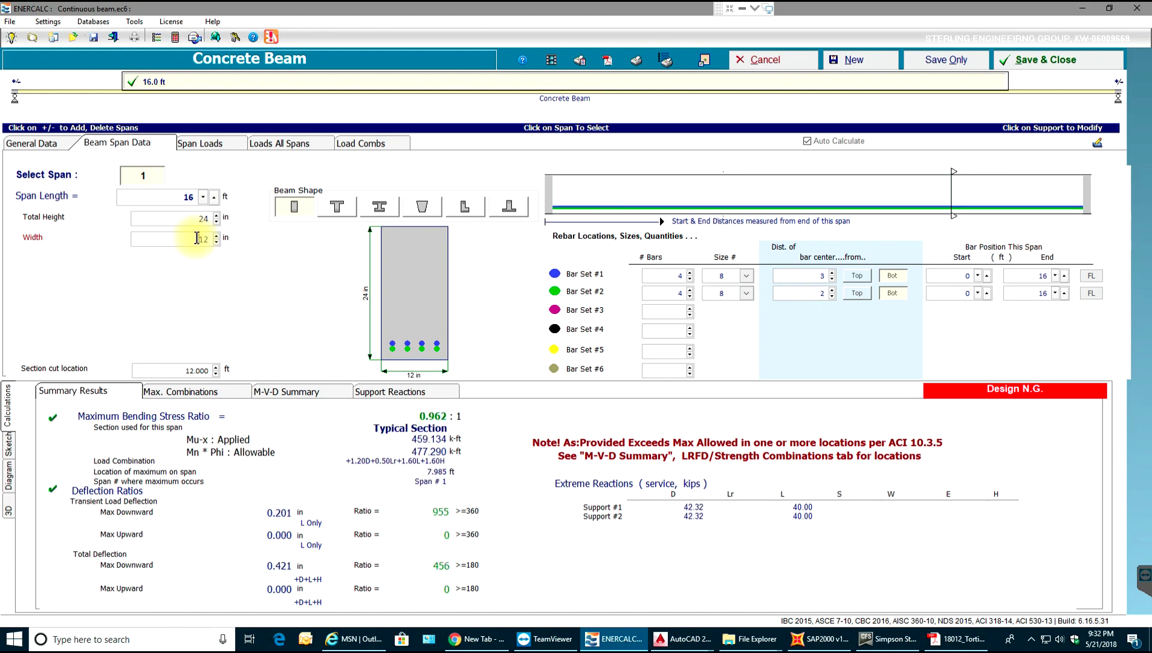
{"action": "double_click", "coordinate": [196, 238]}
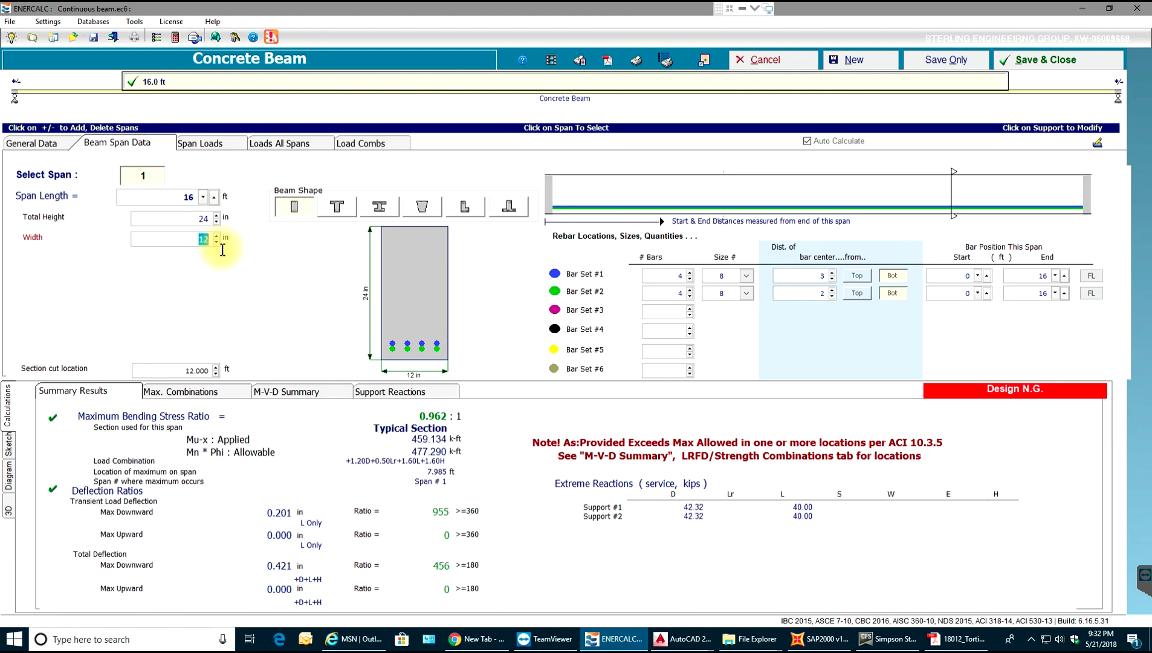
{"action": "type", "text": "16"}
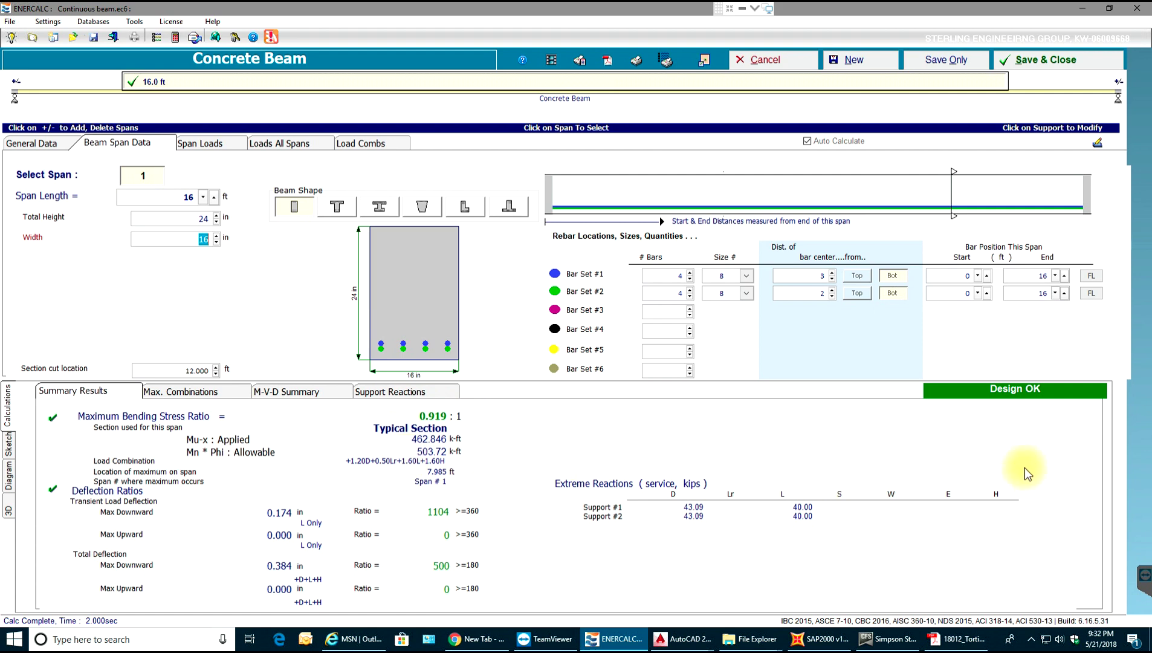
{"action": "left_click", "coordinate": [1021, 394]}
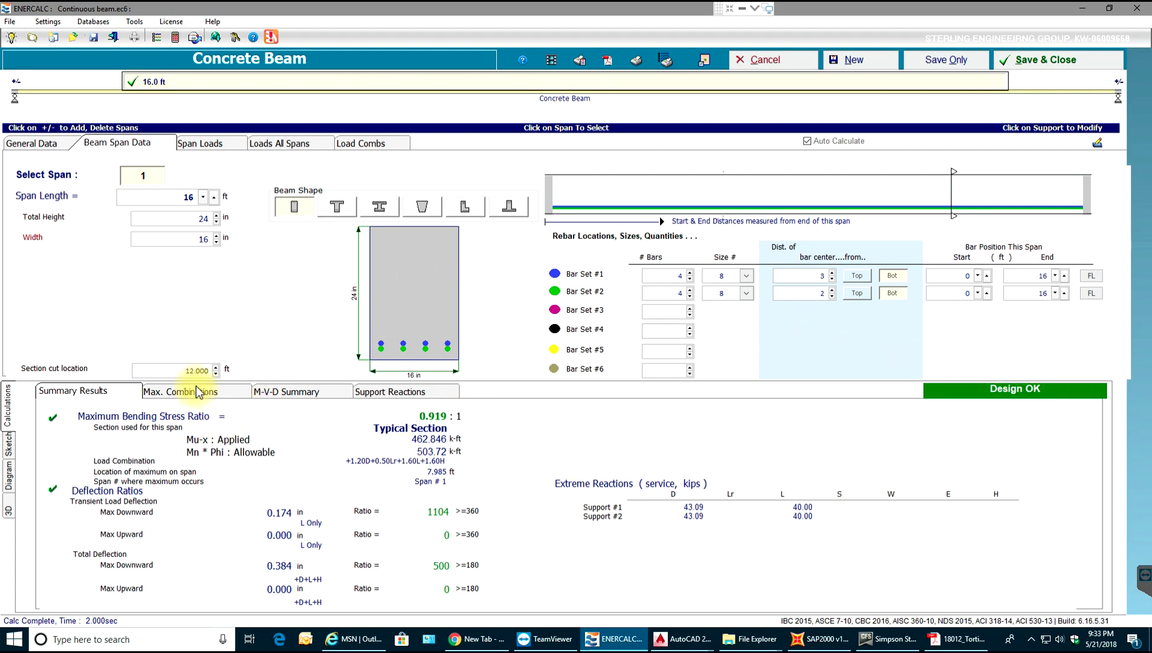
Review the IBC 2015 LRFD load combinations and return to the beam span data.
{"action": "left_click", "coordinate": [359, 146]}
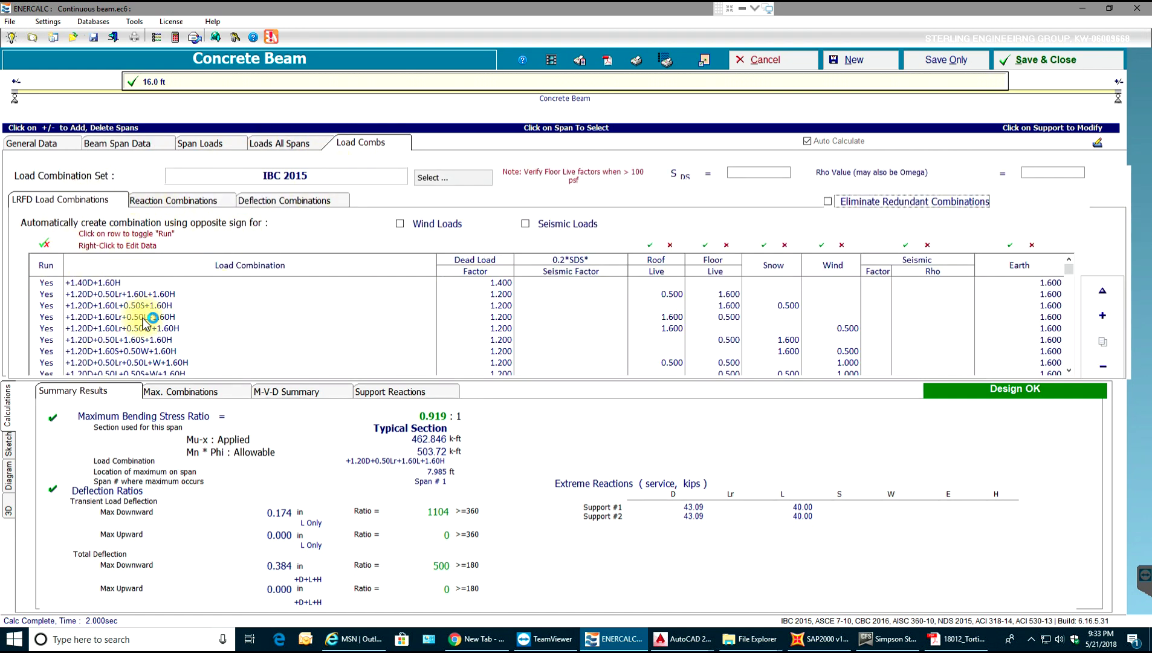
{"action": "left_click", "coordinate": [208, 144]}
{"action": "left_click", "coordinate": [145, 144]}
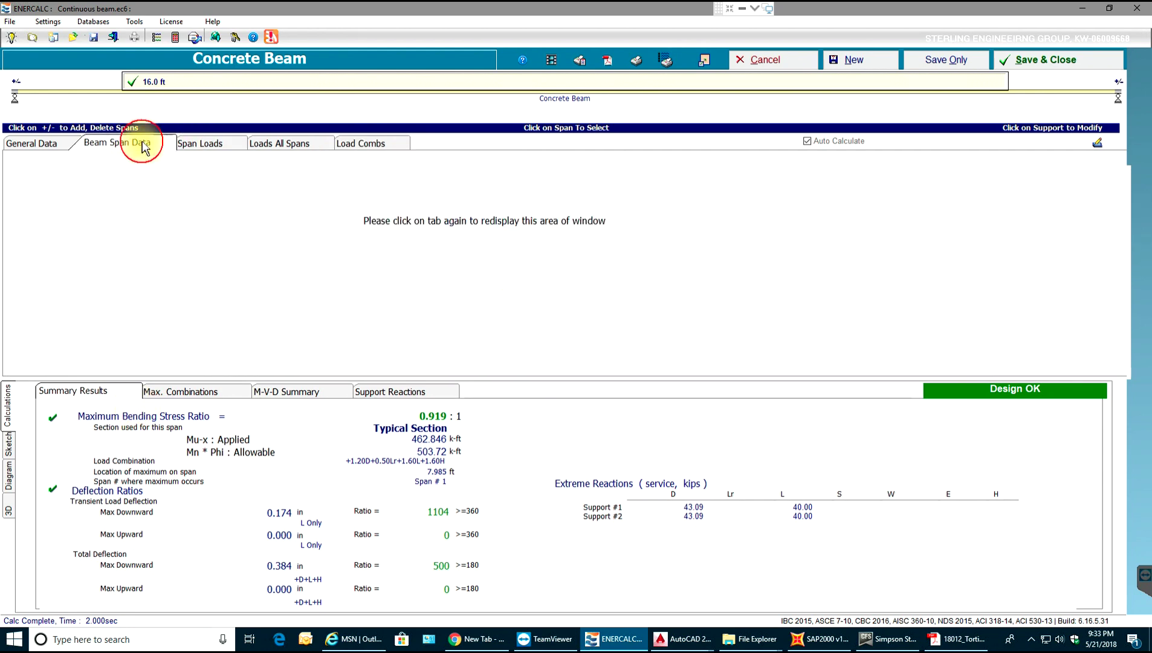
Examine the bending moment, capacity and stress ratio of the span for each load combination.
{"action": "left_click", "coordinate": [211, 396]}
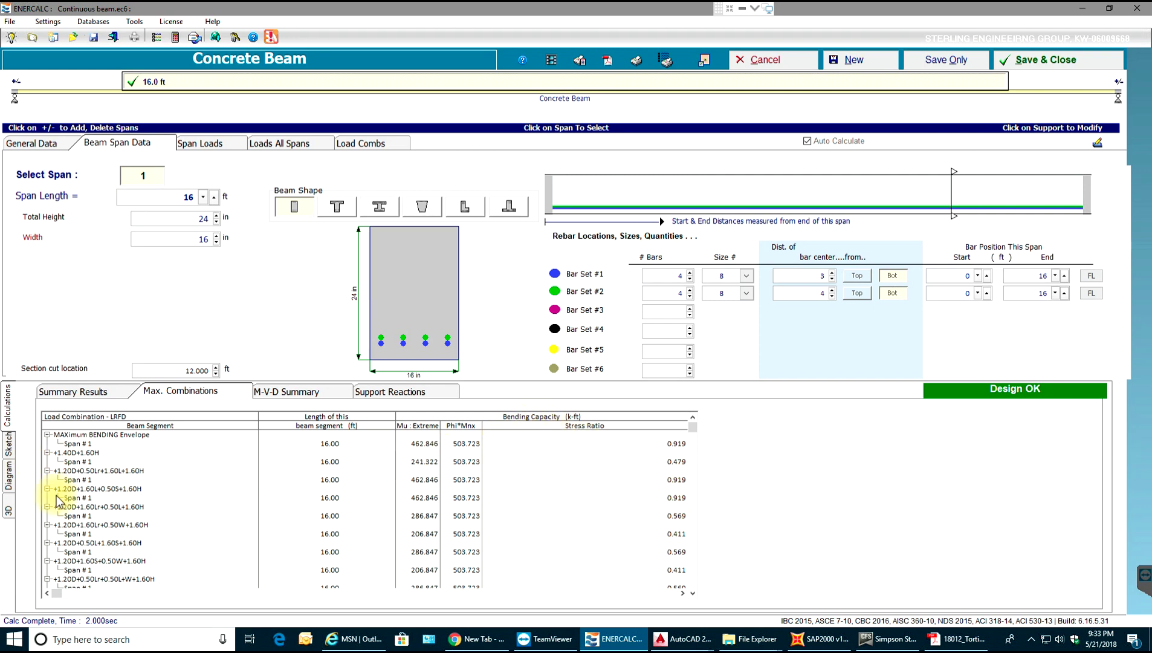
{"action": "scroll", "coordinate": [611, 545], "scroll_direction": "down", "scroll_amount": 3}
{"action": "scroll", "coordinate": [611, 545], "scroll_direction": "up", "scroll_amount": 3}
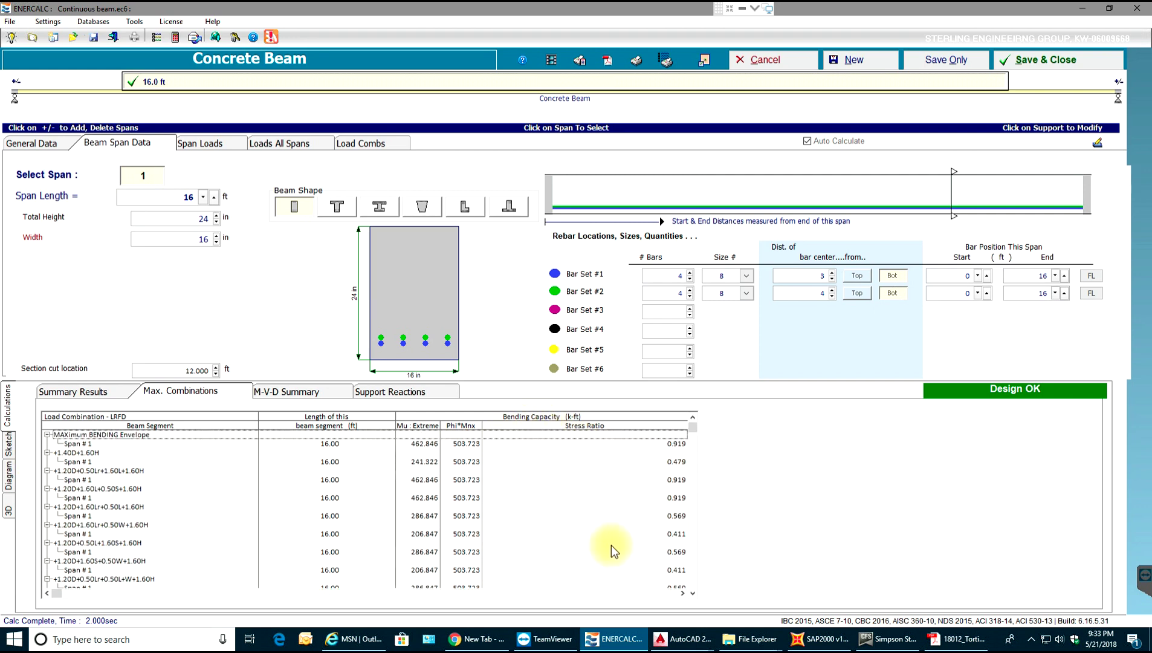
Examine the incremental shears and moments for the maximum bending envelope and +1.20D+1.60Lr+0.50W+1.60H, and open the deflection results.
{"action": "left_click", "coordinate": [270, 394]}
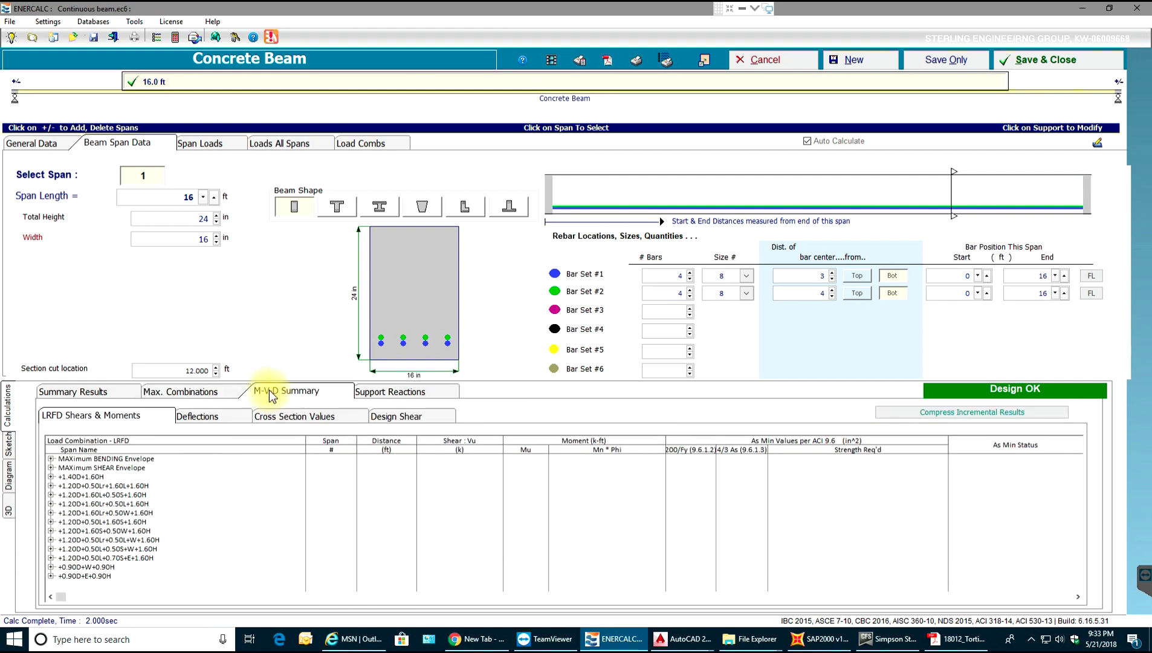
{"action": "left_click", "coordinate": [51, 458]}
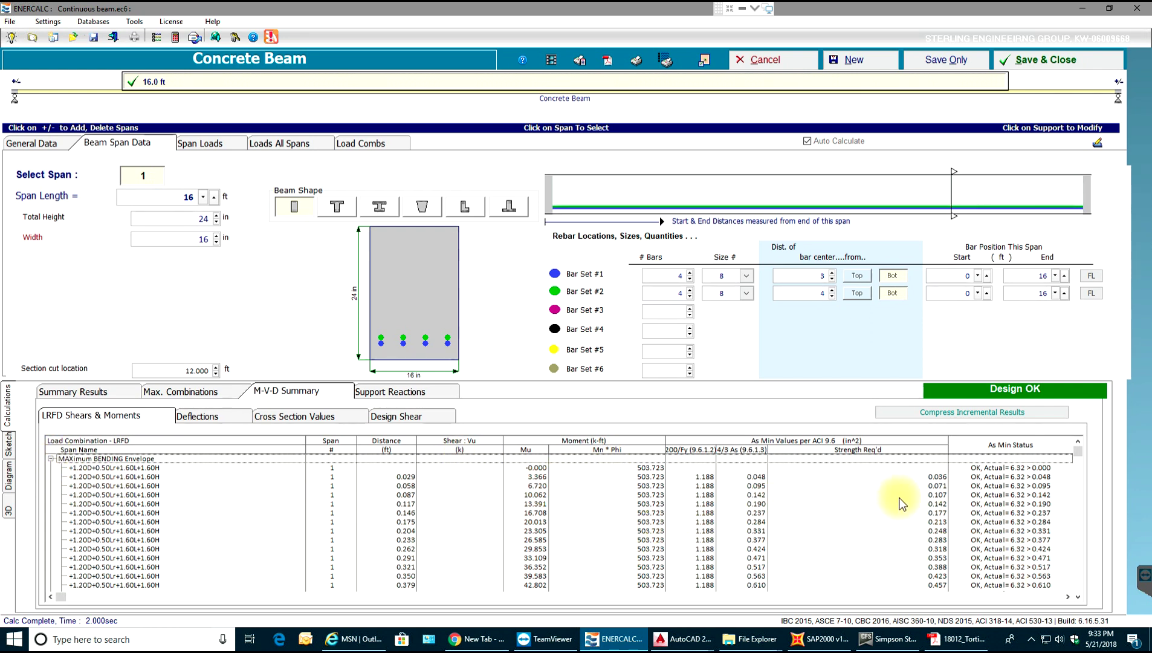
{"action": "left_click", "coordinate": [51, 459]}
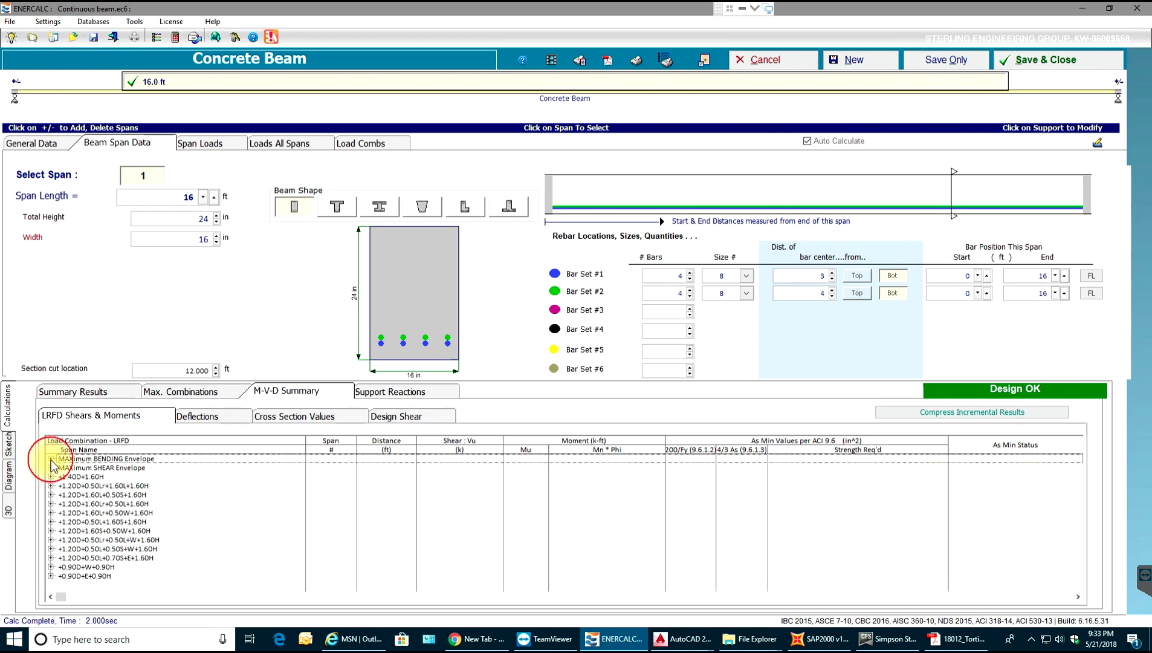
{"action": "left_click", "coordinate": [52, 512]}
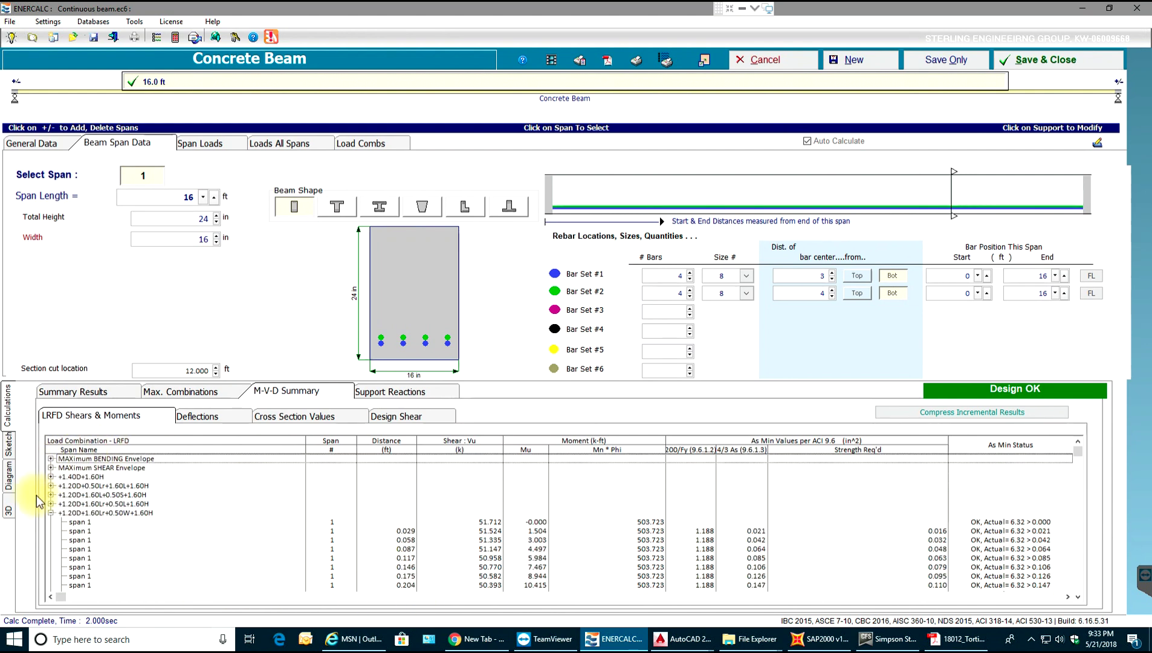
{"action": "left_click", "coordinate": [51, 513]}
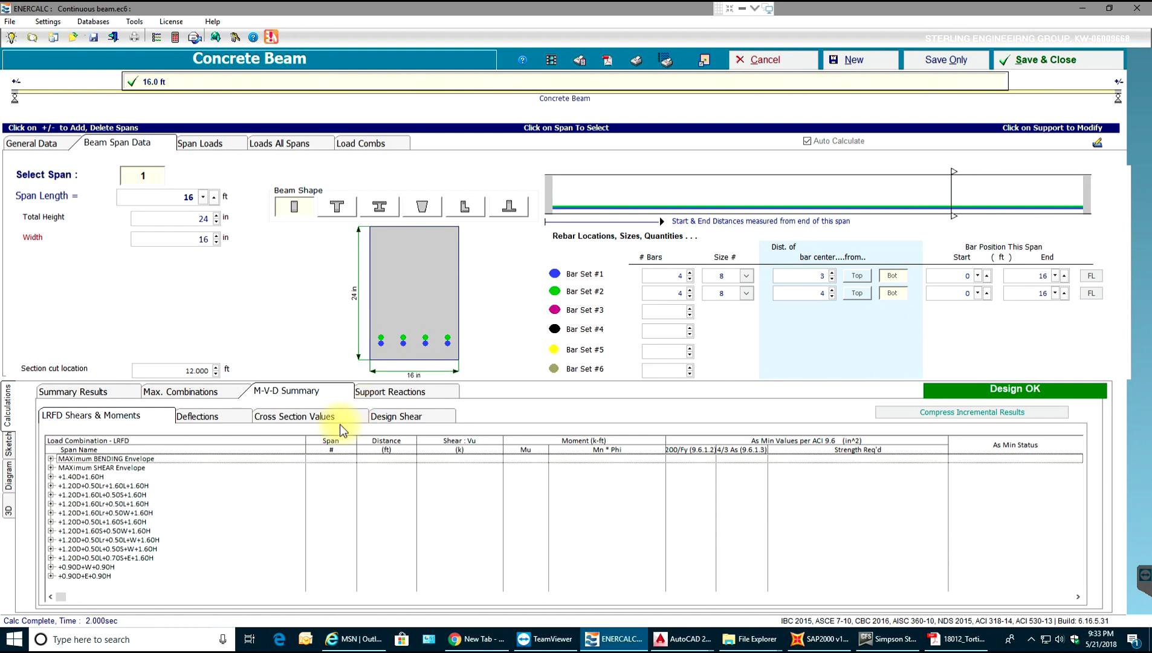
{"action": "left_click", "coordinate": [199, 420]}
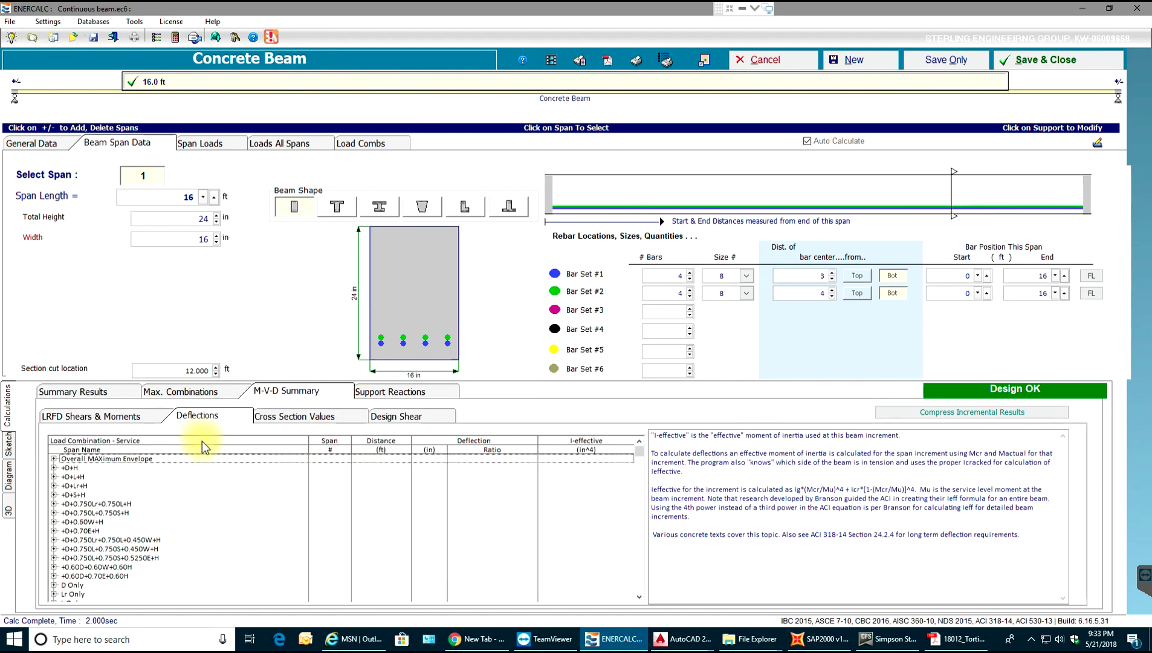
Examine the incremental deflections and effective moment of inertia along the span for the +D+L+H combination.
{"action": "left_click", "coordinate": [68, 477]}
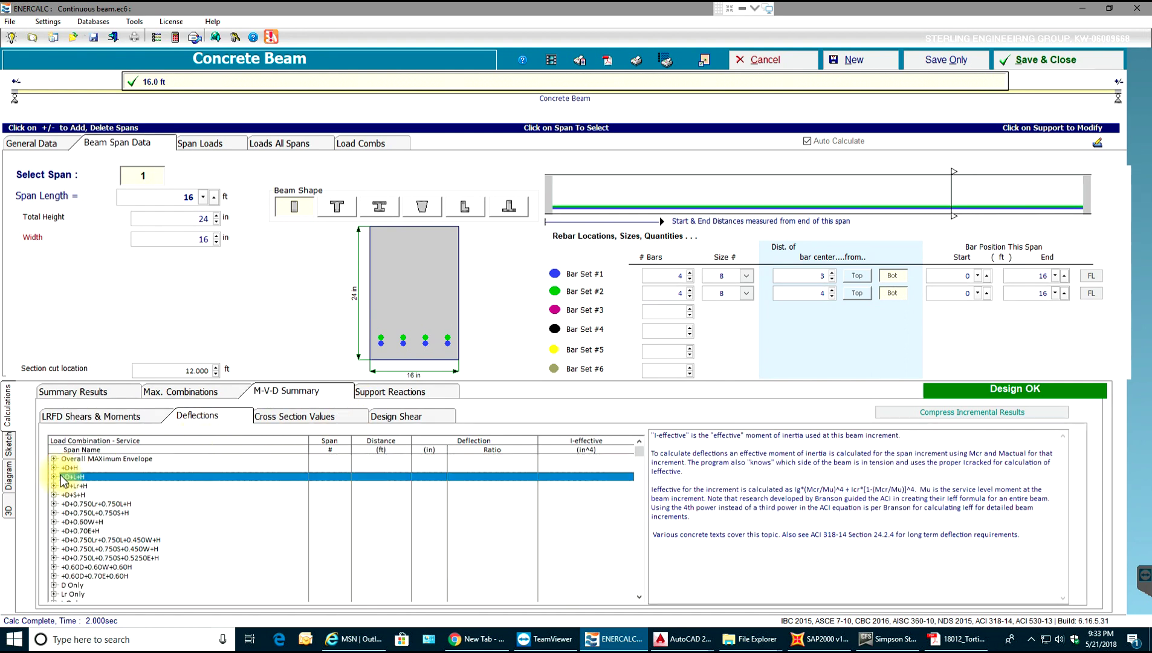
{"action": "left_click", "coordinate": [54, 476]}
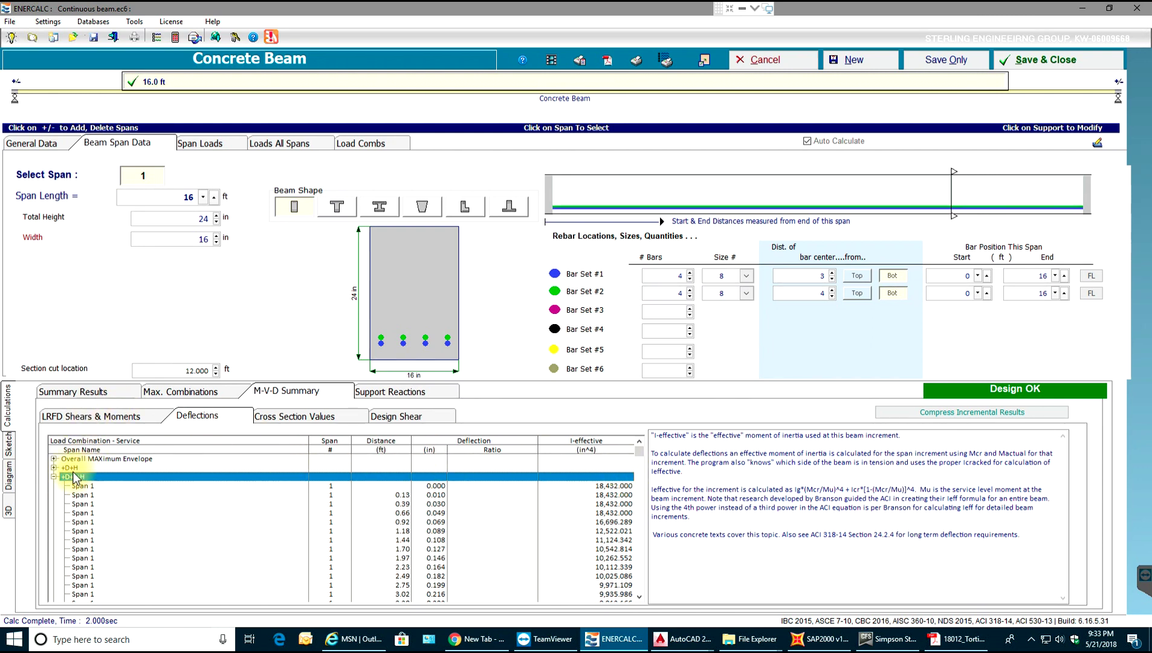
{"action": "left_click", "coordinate": [53, 484]}
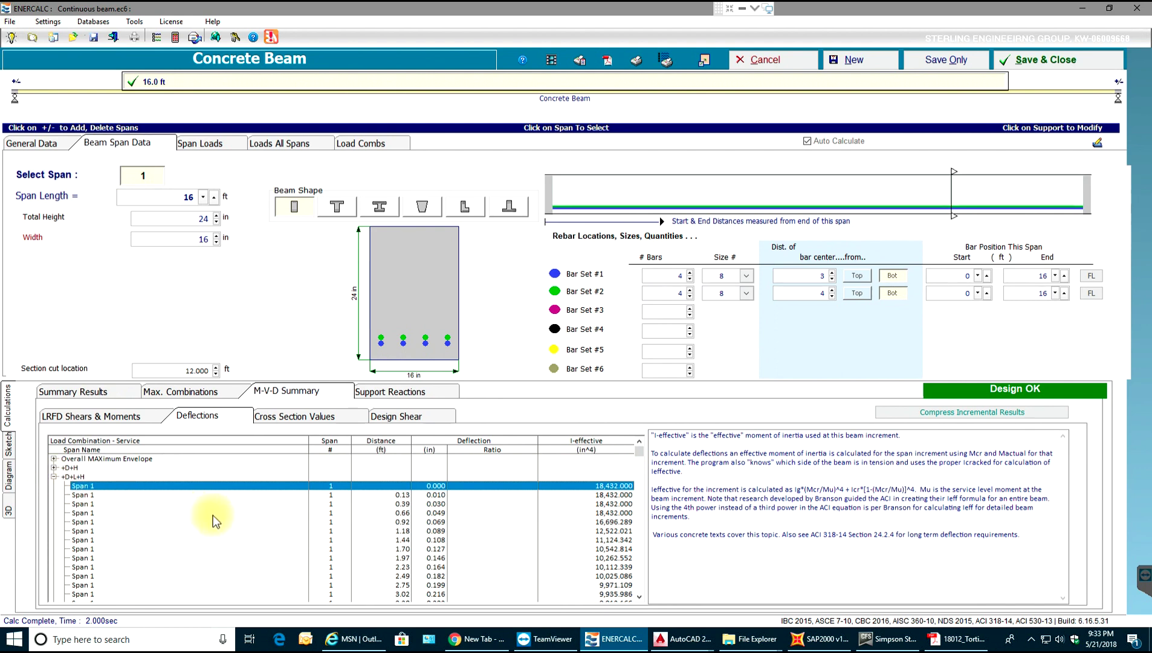
{"action": "left_click", "coordinate": [394, 495]}
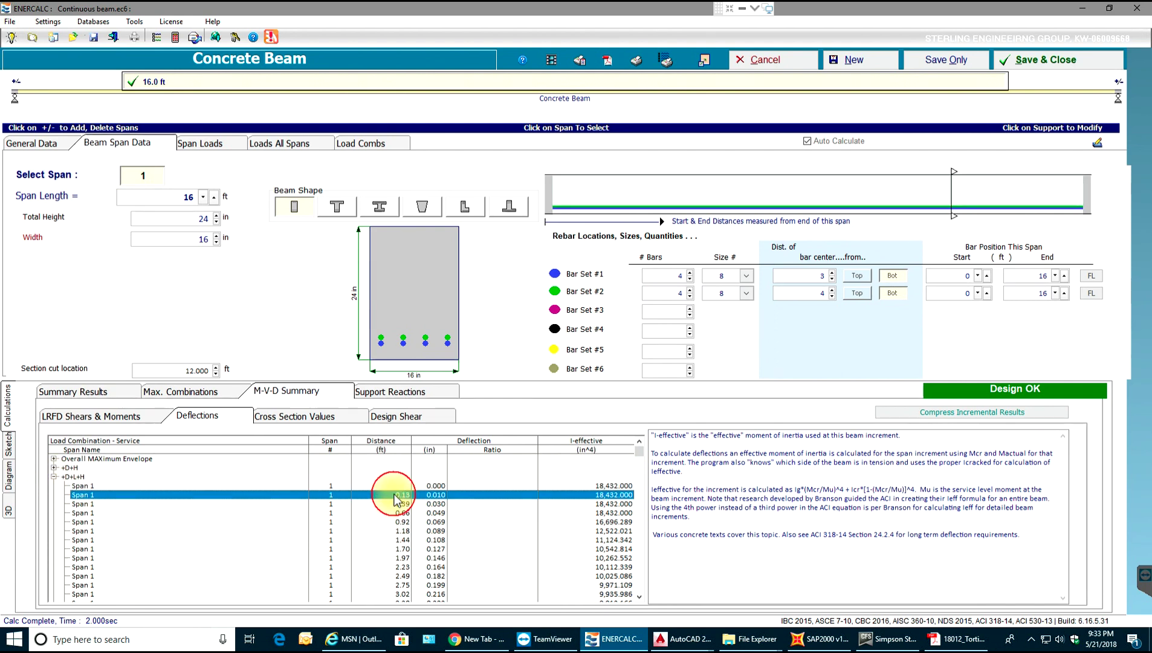
{"action": "left_click_drag", "start_coordinate": [393, 494], "coordinate": [402, 534]}
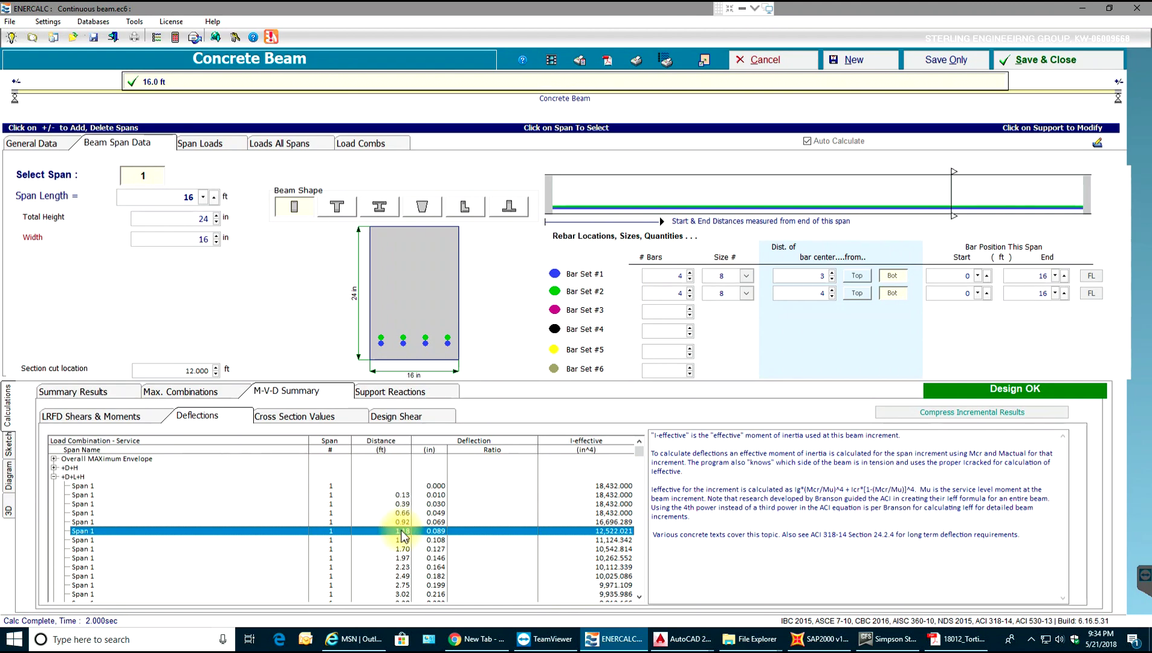
{"action": "left_click", "coordinate": [54, 476]}
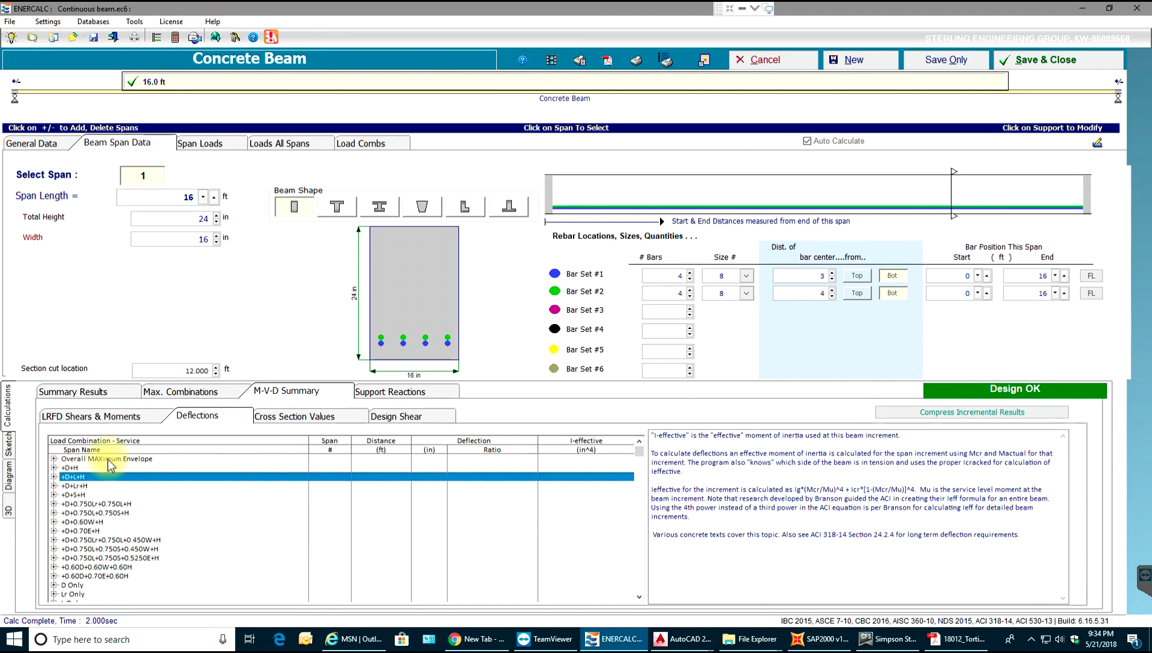
Review the cross section values, the design shear results and the support reactions for all service load combinations.
{"action": "left_click", "coordinate": [305, 414]}
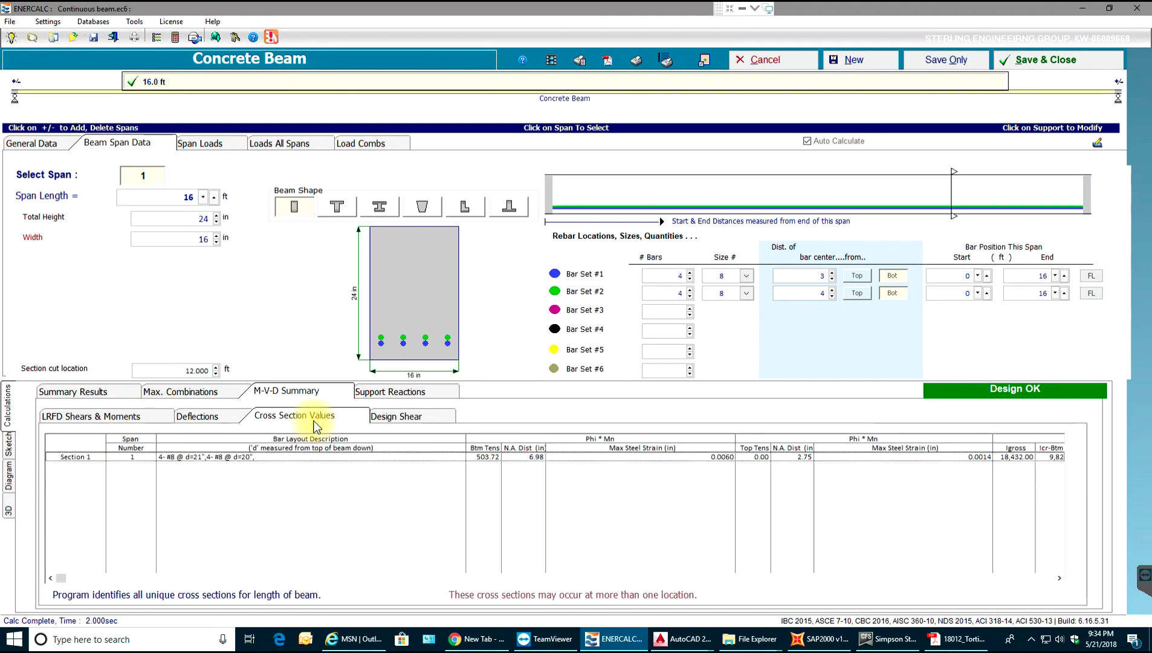
{"action": "left_click", "coordinate": [379, 421]}
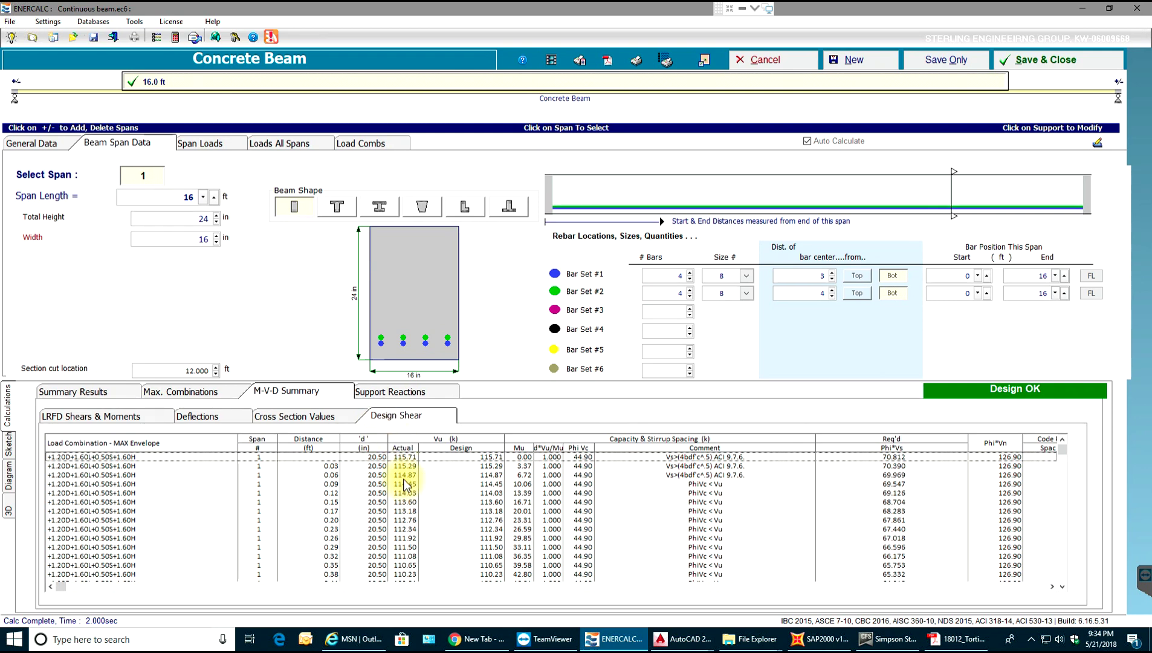
{"action": "left_click", "coordinate": [378, 391]}
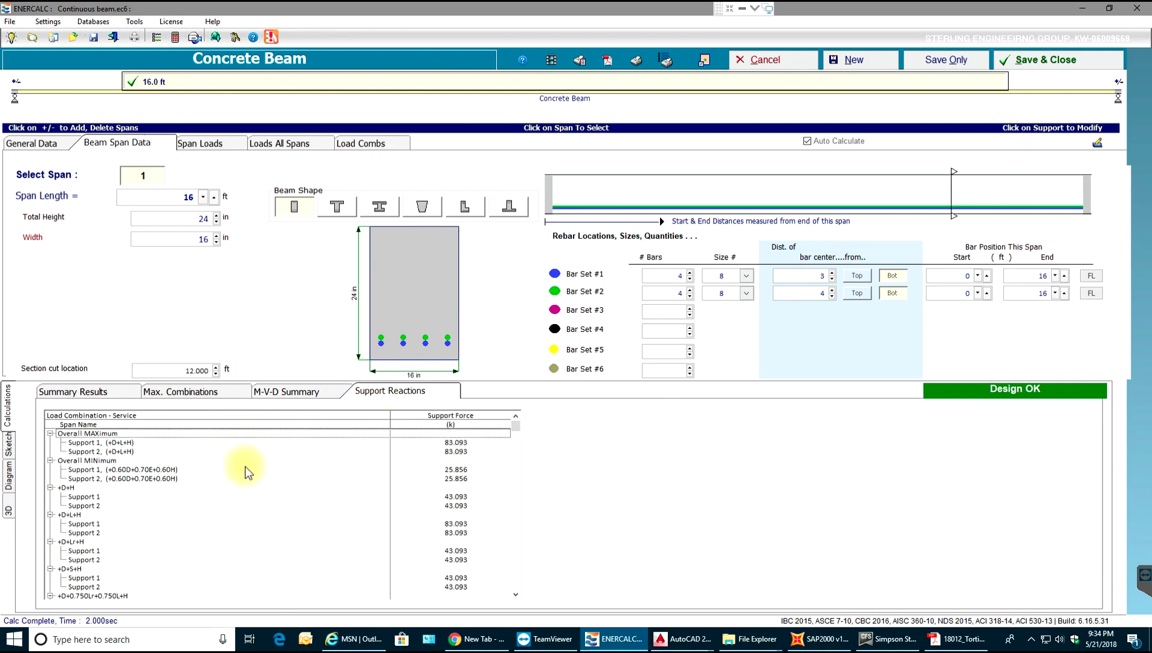
{"action": "scroll", "coordinate": [304, 514], "scroll_direction": "down", "scroll_amount": 10}
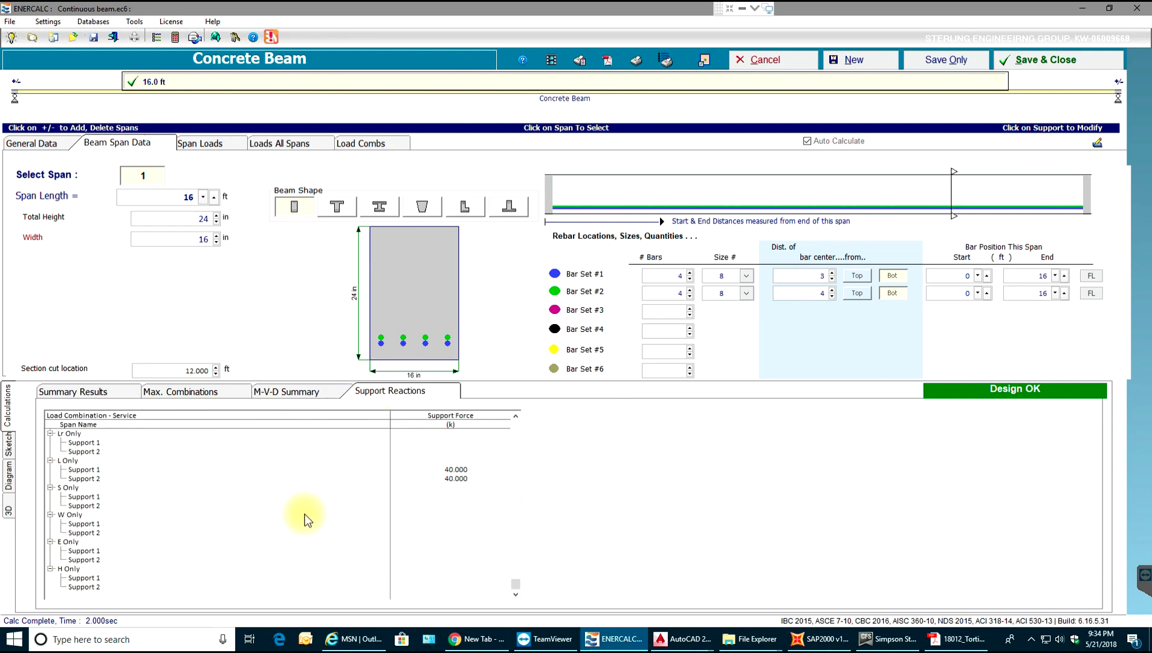
{"action": "scroll", "coordinate": [304, 513], "scroll_direction": "up", "scroll_amount": 10}
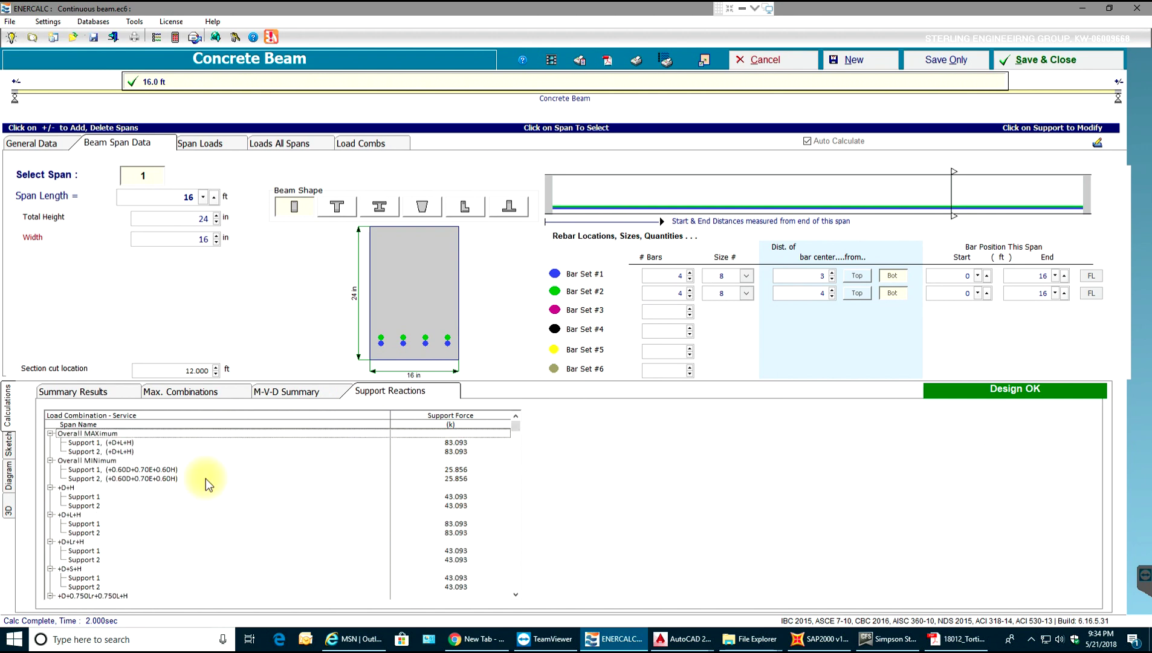
Examine the beam sketch and the moment, shear and deflection diagrams, limiting the display to the +1.20D+1.60Lr+0.50L+1.60H combination.
{"action": "left_click", "coordinate": [8, 445]}
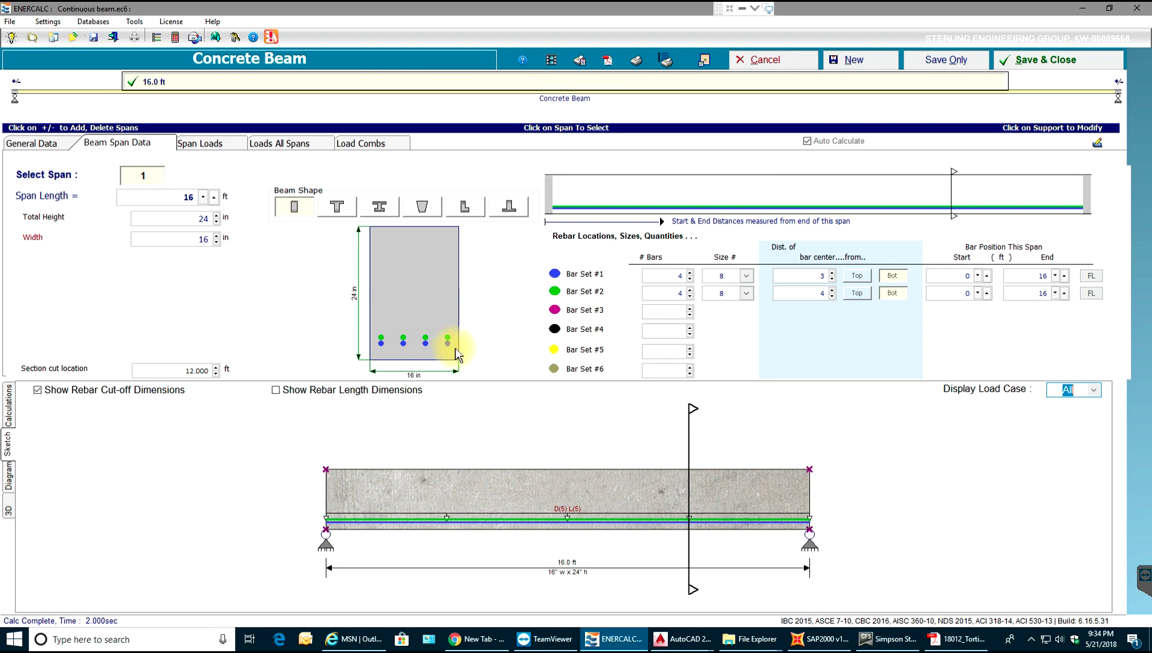
{"action": "left_click", "coordinate": [12, 487]}
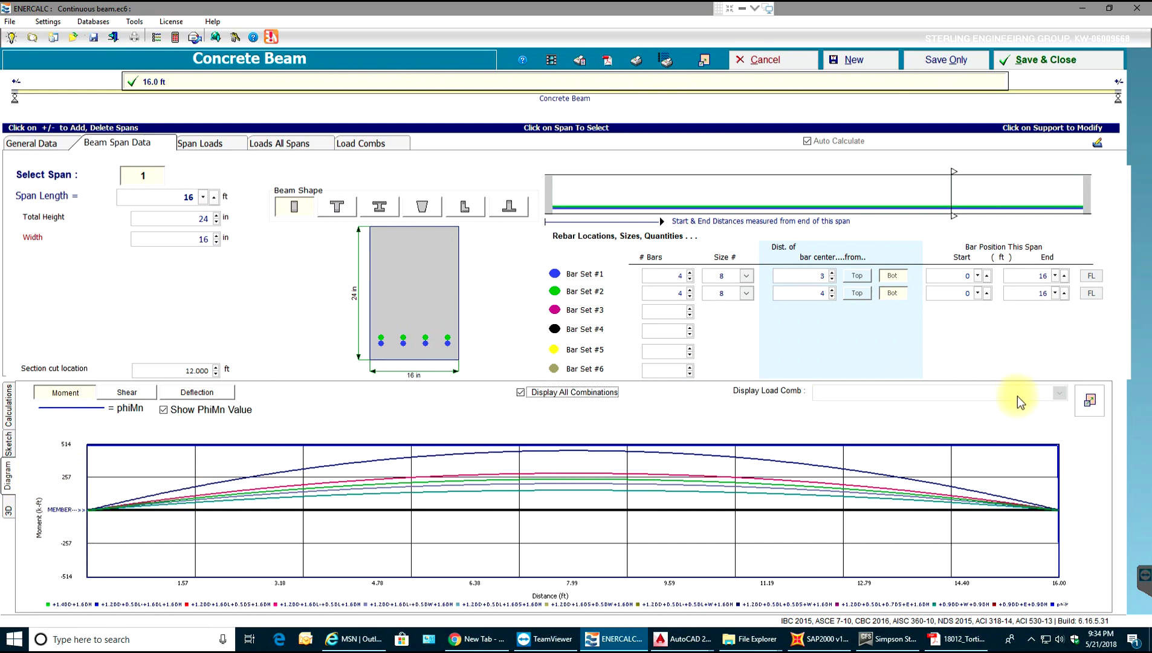
{"action": "left_click", "coordinate": [519, 393]}
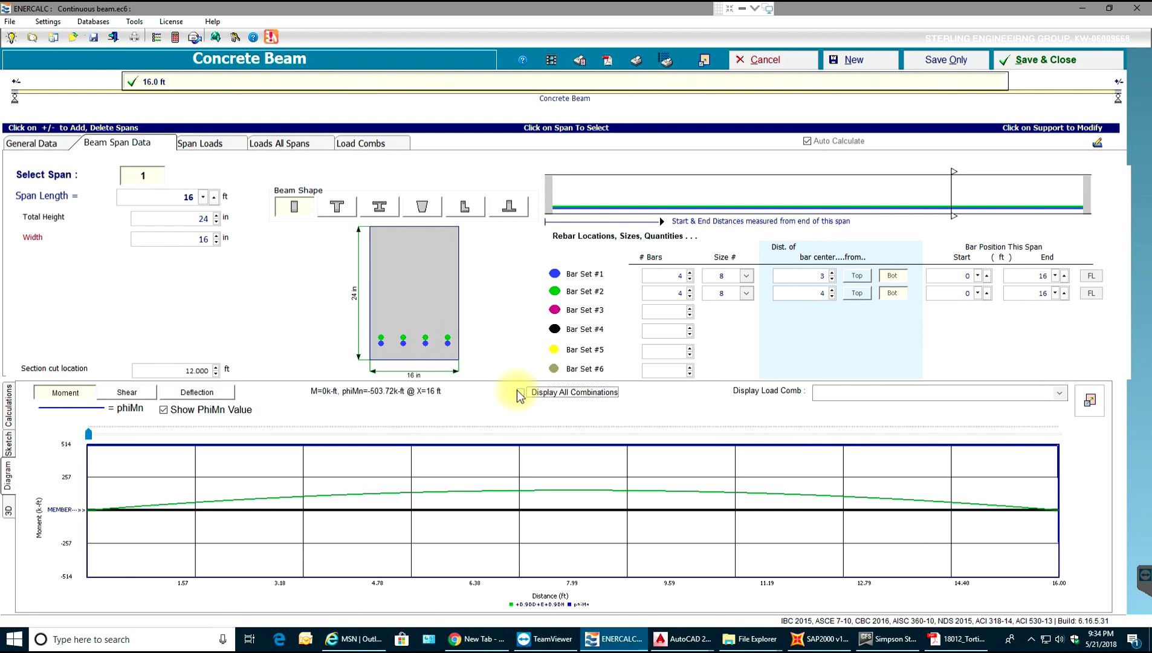
{"action": "left_click", "coordinate": [1060, 393]}
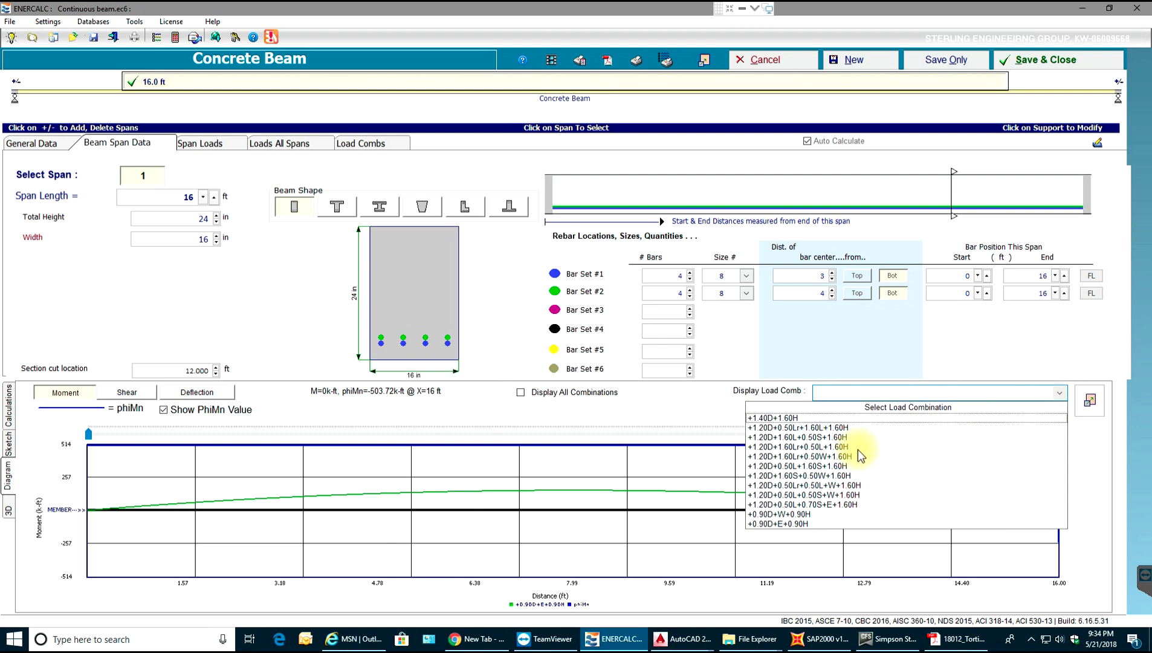
{"action": "left_click", "coordinate": [837, 446]}
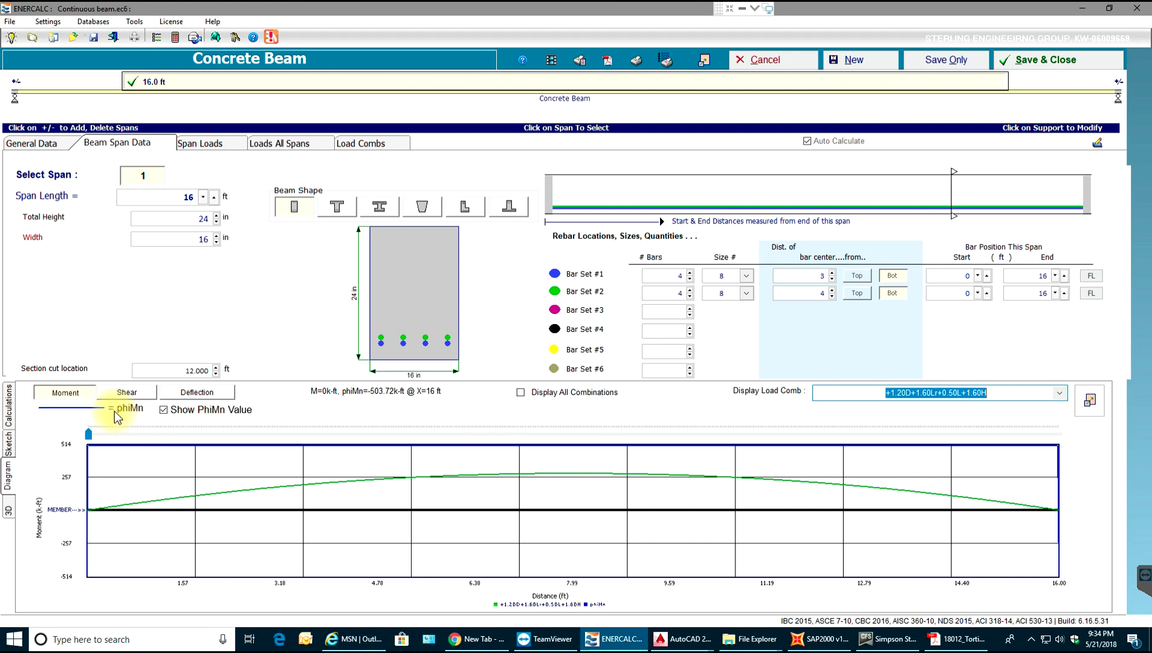
{"action": "left_click", "coordinate": [126, 394]}
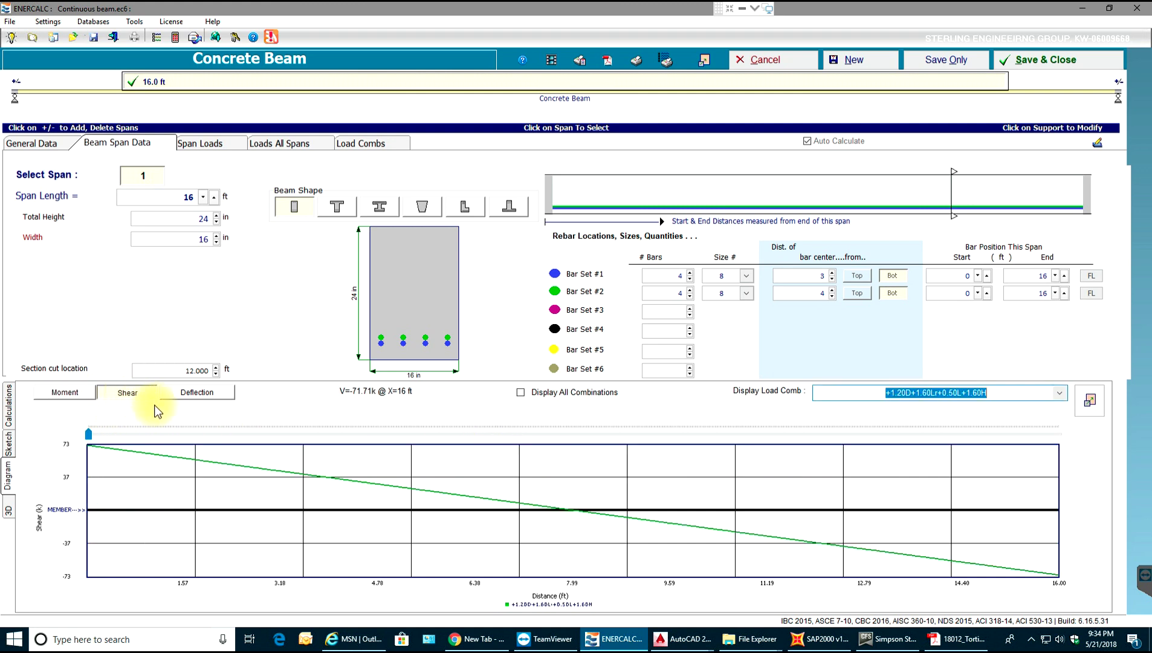
{"action": "left_click", "coordinate": [184, 397]}
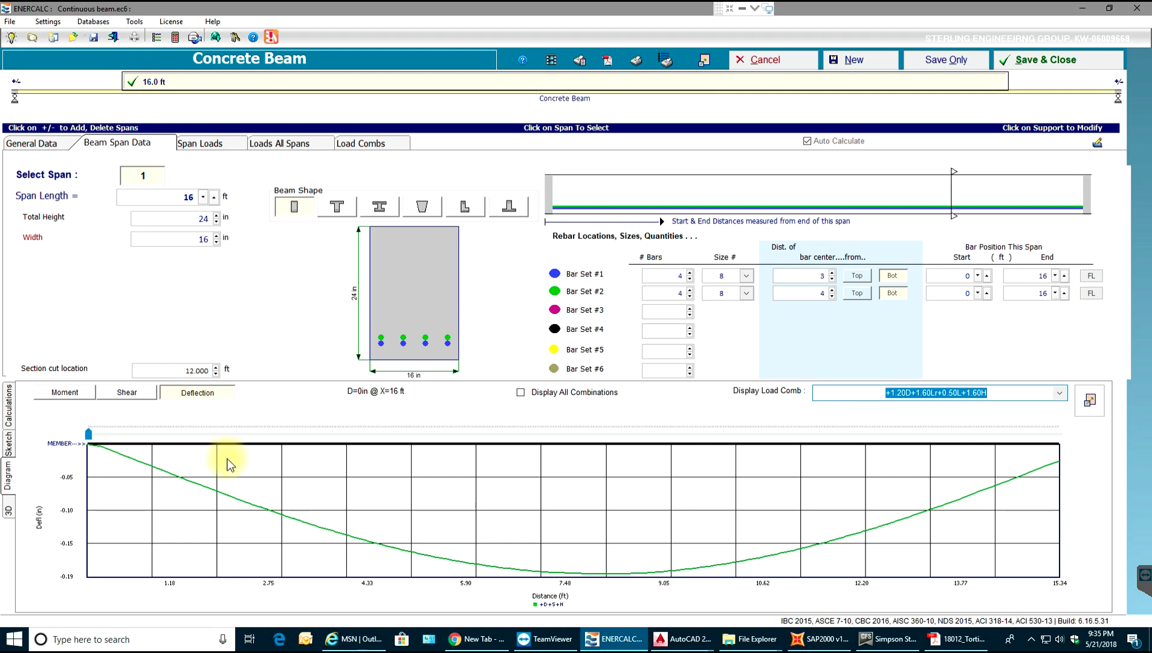
Inspect the beam's reinforcement, supports and loads in the 3D view from several angles.
{"action": "left_click", "coordinate": [10, 512]}
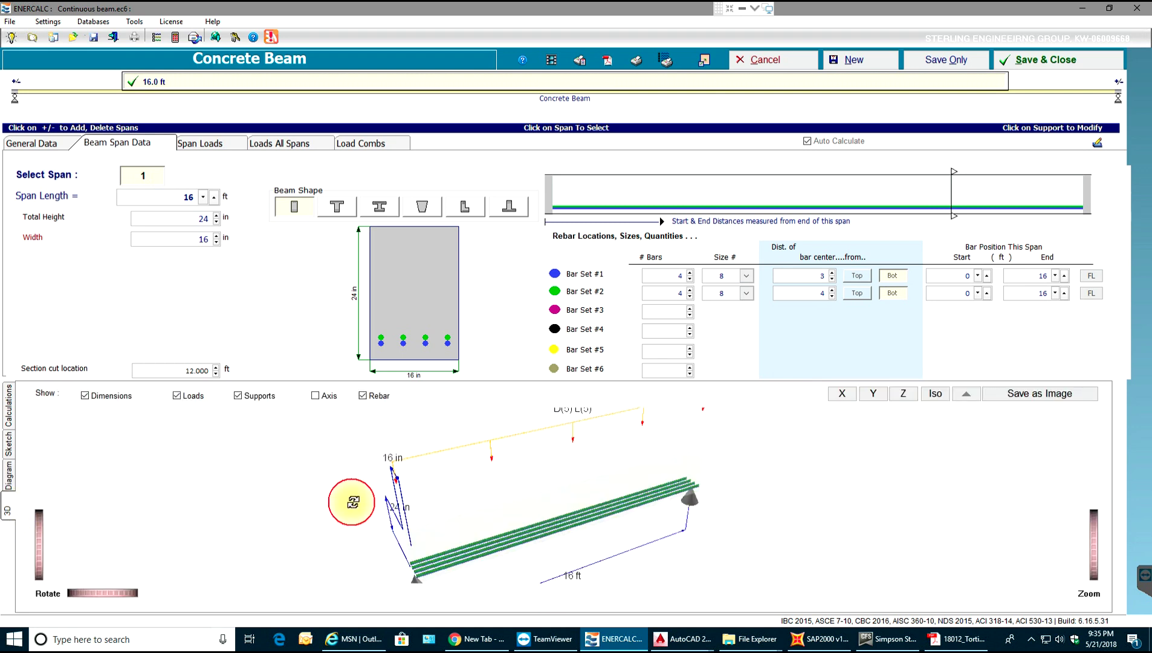
{"action": "left_click_drag", "start_coordinate": [352, 502], "coordinate": [463, 486]}
{"action": "scroll", "coordinate": [502, 548], "scroll_direction": "up", "scroll_amount": 2}
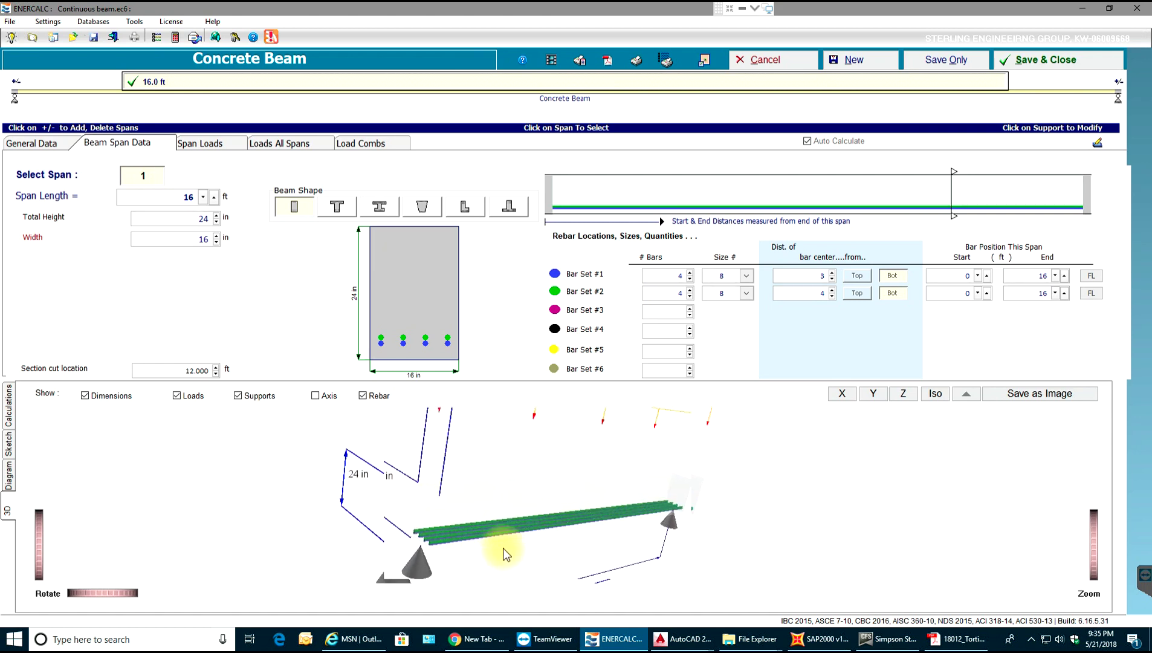
{"action": "scroll", "coordinate": [502, 547], "scroll_direction": "up", "scroll_amount": 1}
{"action": "left_click_drag", "start_coordinate": [338, 494], "coordinate": [643, 478]}
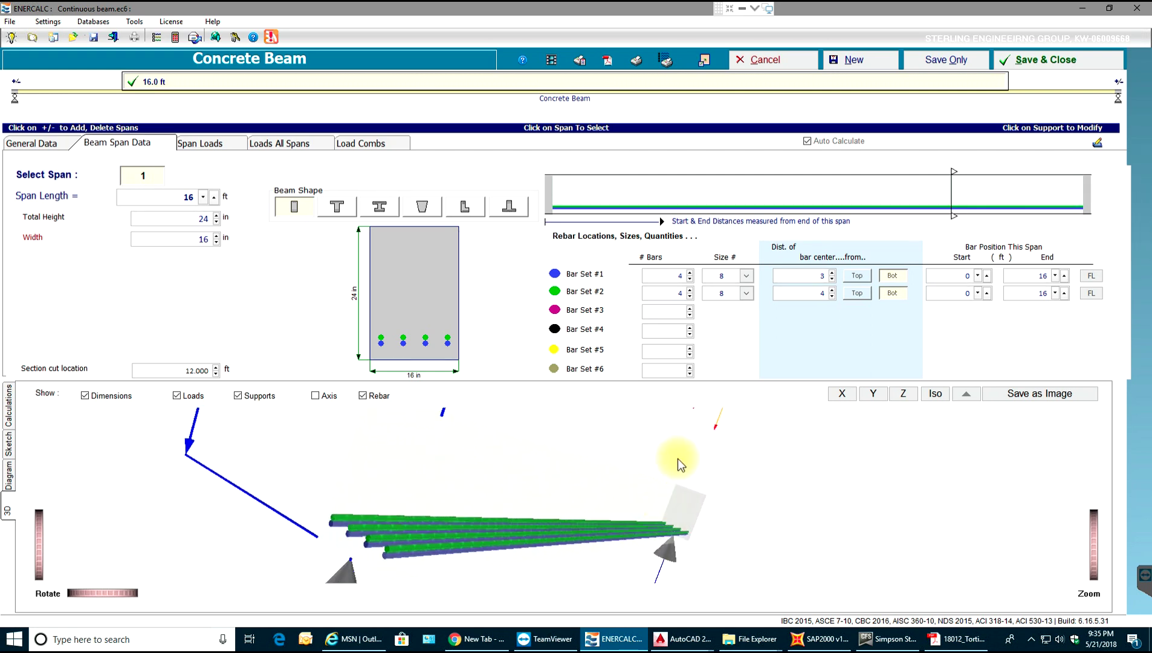
Return to the calculations, change the beam shape to a T section and show the summary results.
{"action": "left_click", "coordinate": [7, 407]}
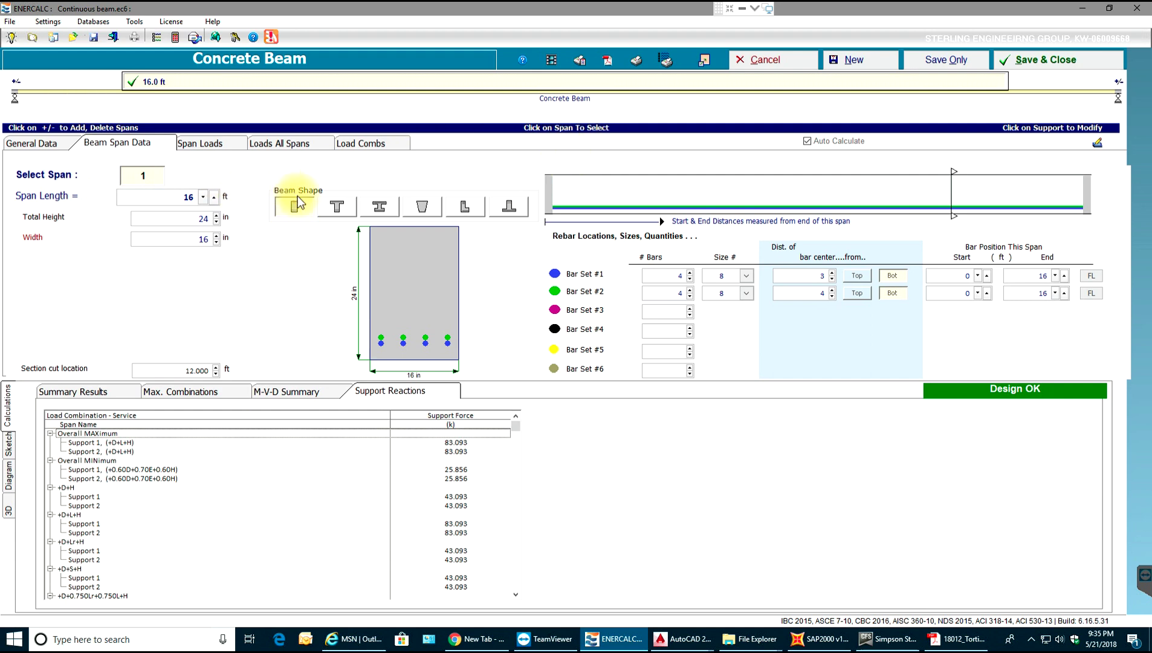
{"action": "left_click", "coordinate": [340, 209]}
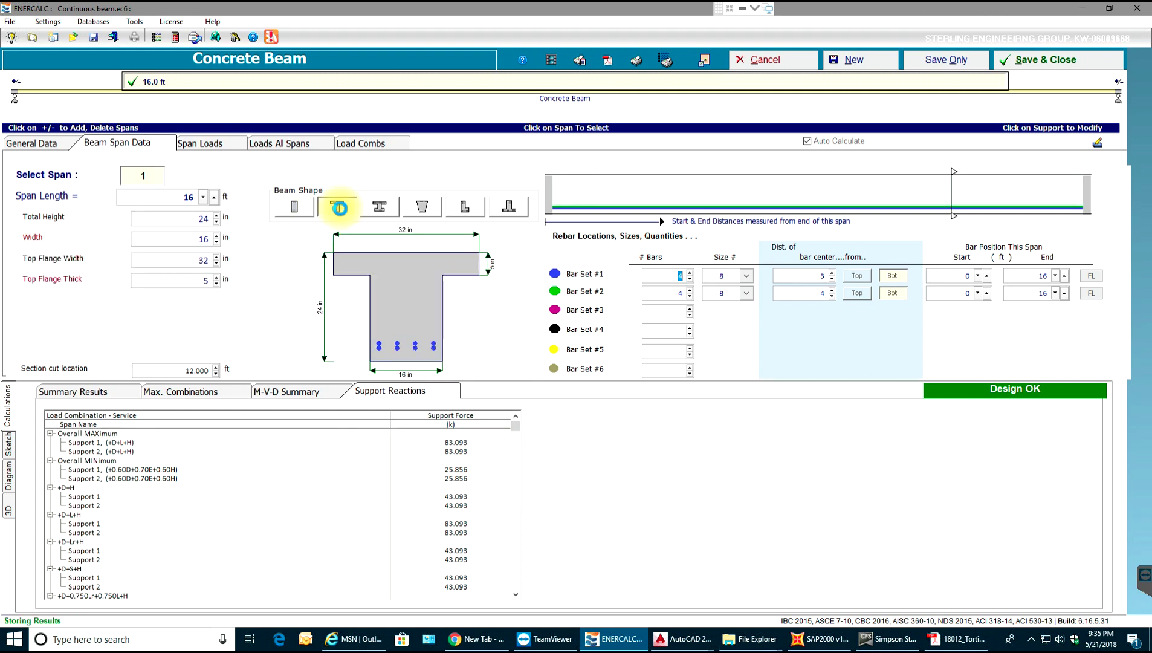
{"action": "left_click", "coordinate": [119, 393]}
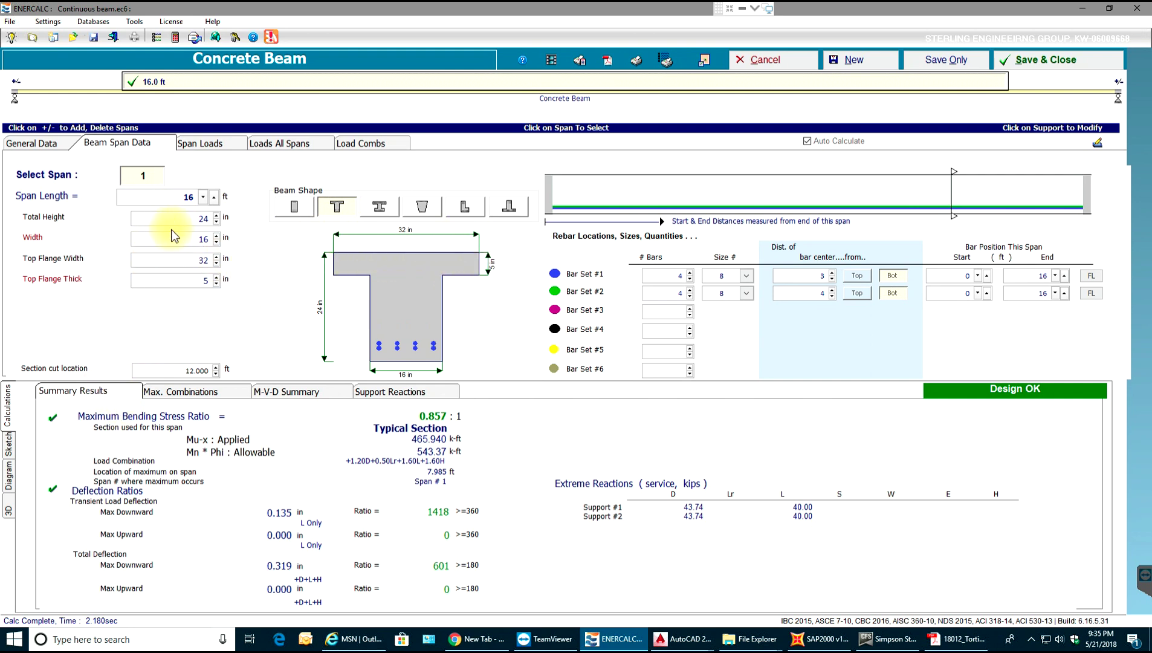
Set the T section's top flange thickness to 4 in and its web width to 8 in.
{"action": "double_click", "coordinate": [213, 285]}
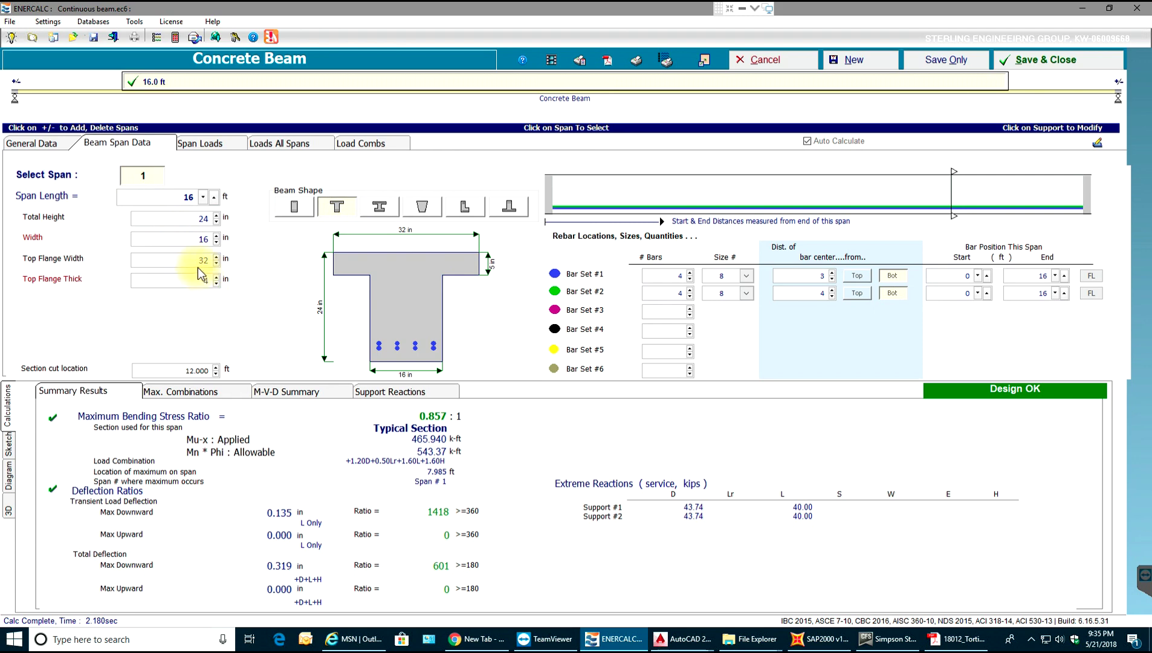
{"action": "left_click", "coordinate": [195, 237]}
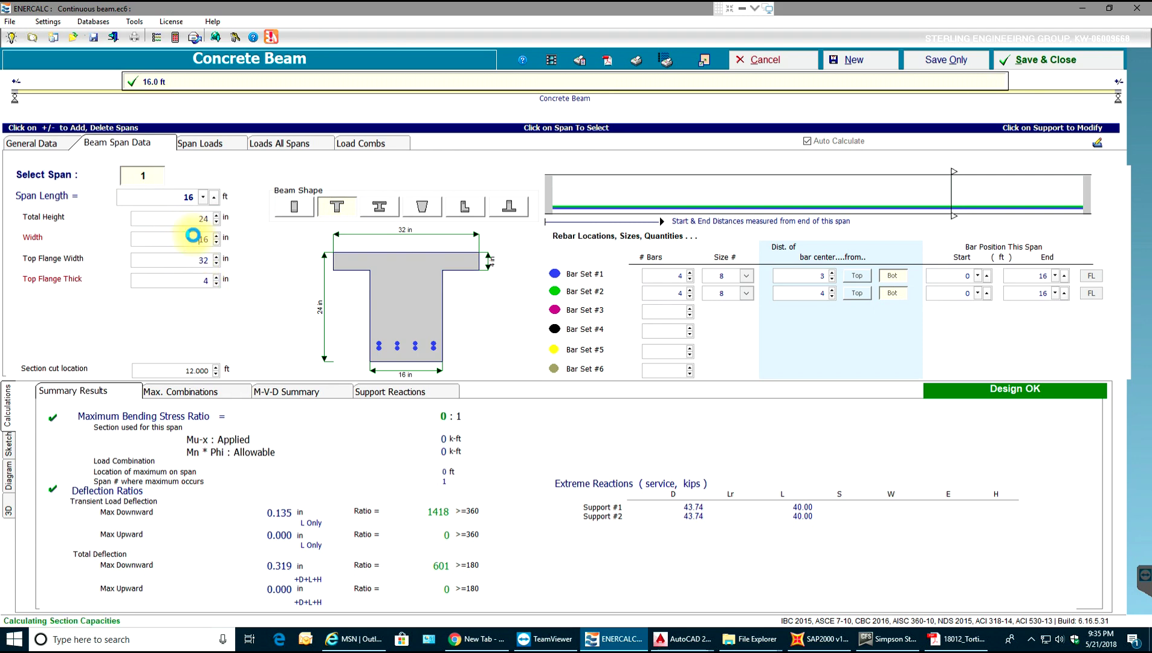
{"action": "double_click", "coordinate": [214, 239]}
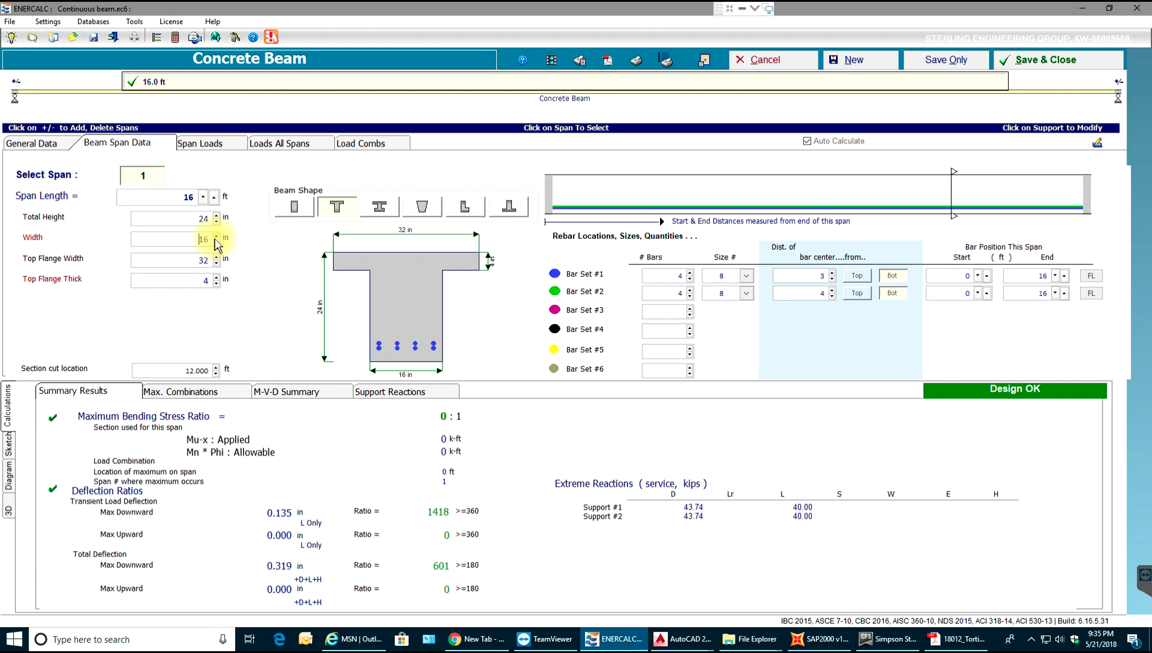
{"action": "type", "text": "8"}
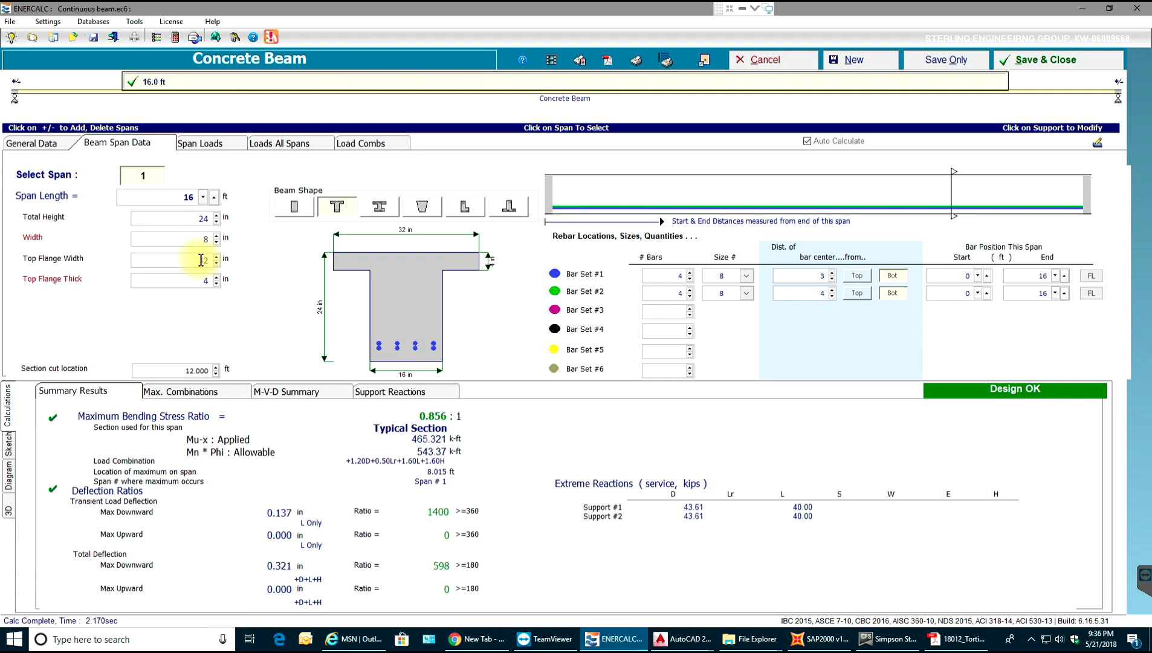
{"action": "left_click", "coordinate": [195, 259]}
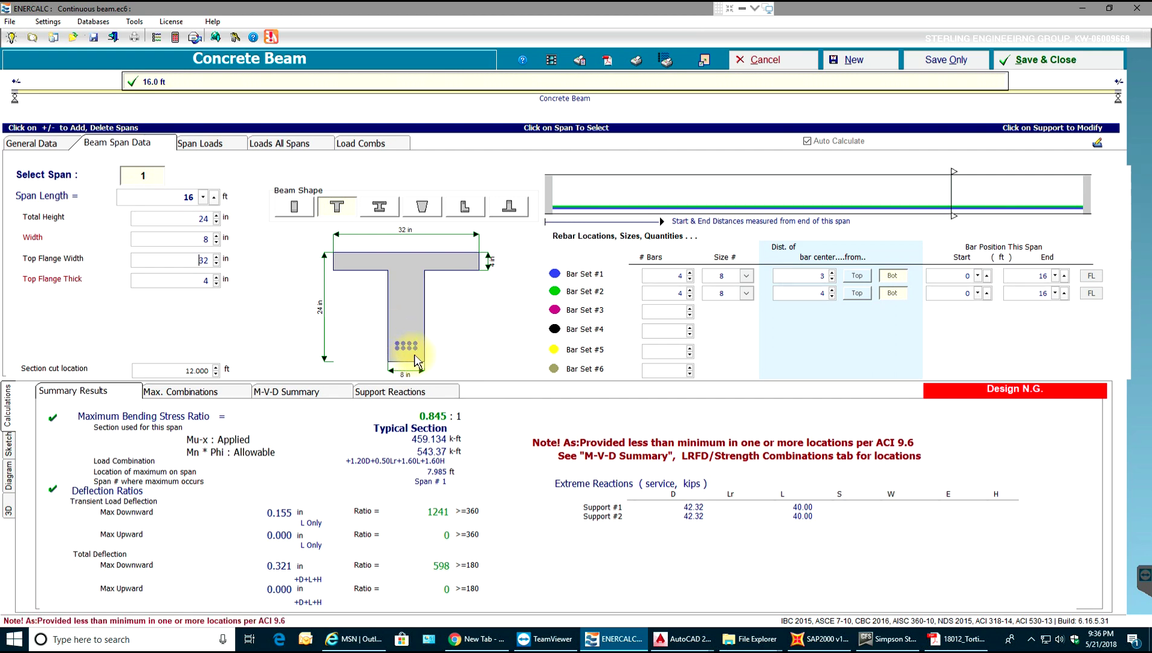
Reduce Bar Sets #1 and #2 to 3 bars each and place Bar Set #2 at 2 in from the beam's bottom.
{"action": "left_click", "coordinate": [689, 275]}
{"action": "left_click", "coordinate": [689, 293]}
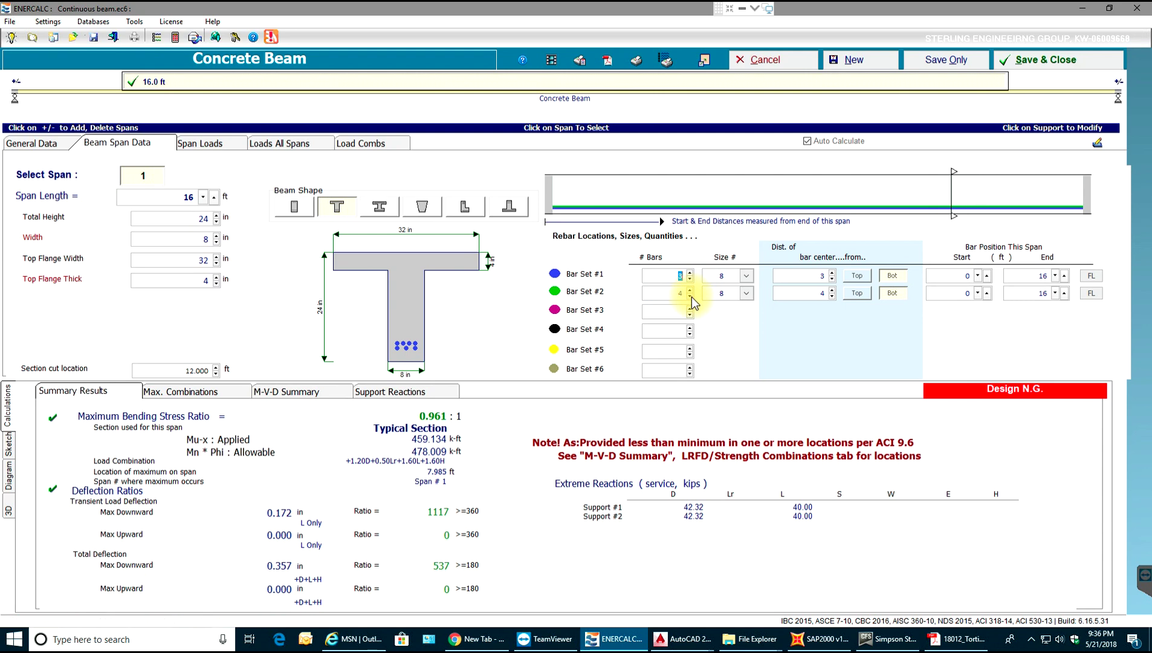
{"action": "left_click", "coordinate": [690, 296]}
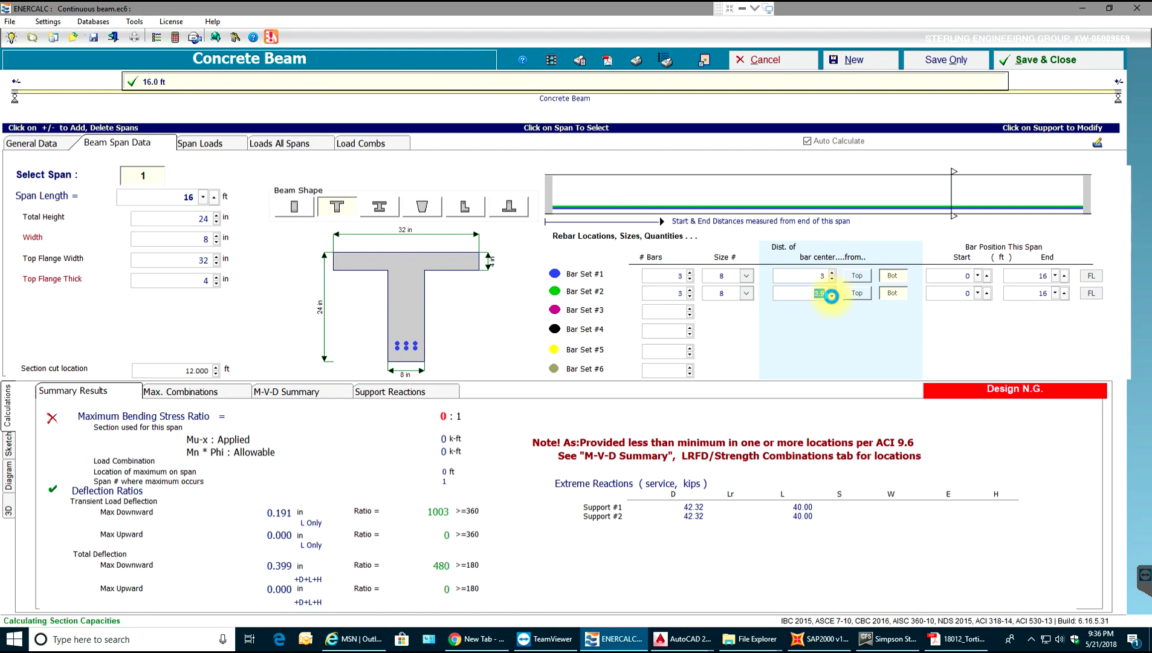
{"action": "left_click", "coordinate": [825, 294]}
{"action": "type", "text": "2"}
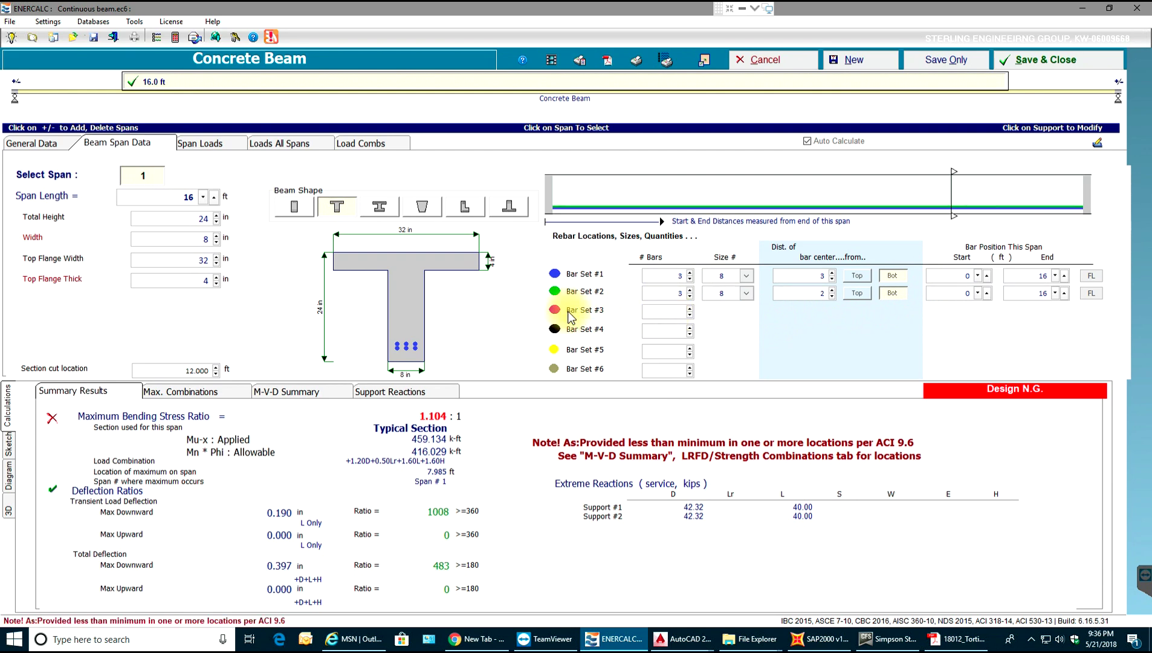
Add Bar Set #3 with 3 size 8 bars at 4 in from the beam's bottom.
{"action": "left_click", "coordinate": [689, 308]}
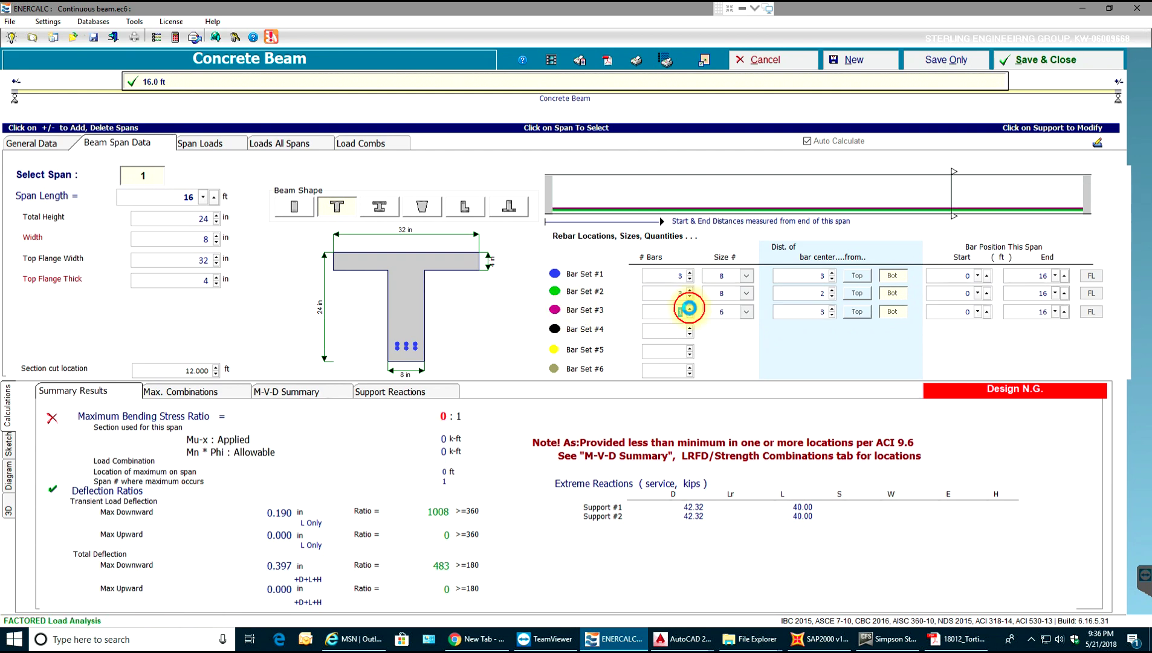
{"action": "left_click", "coordinate": [748, 312]}
{"action": "left_click", "coordinate": [730, 369]}
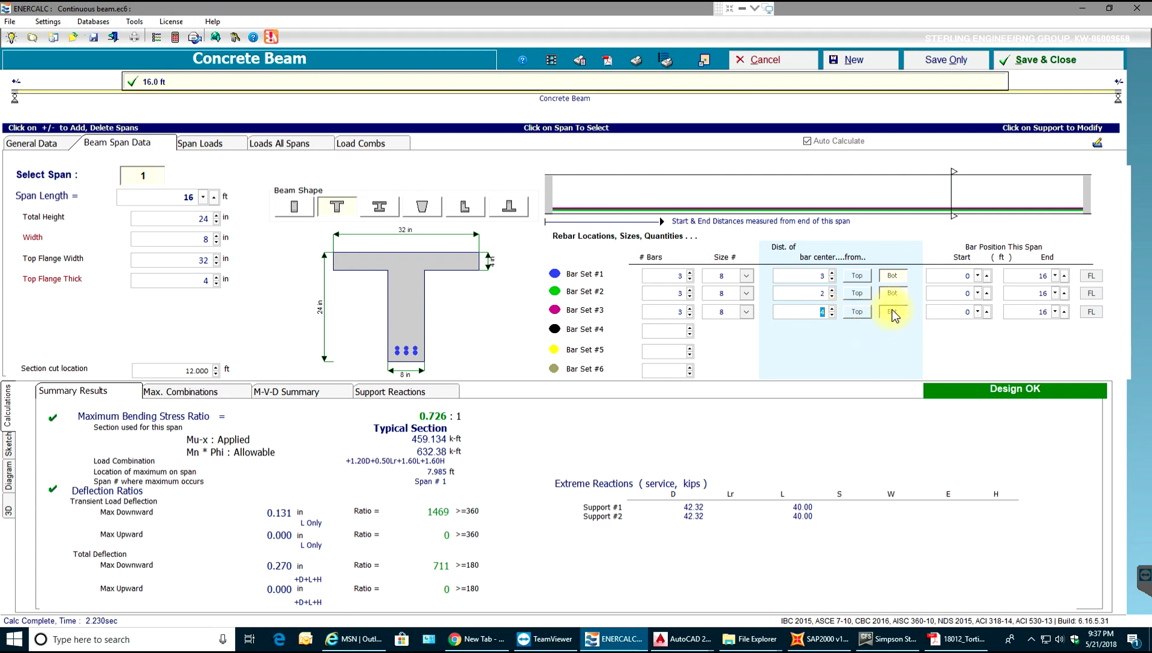
{"action": "left_click", "coordinate": [945, 308]}
{"action": "left_click_drag", "start_coordinate": [158, 371], "coordinate": [290, 381]}
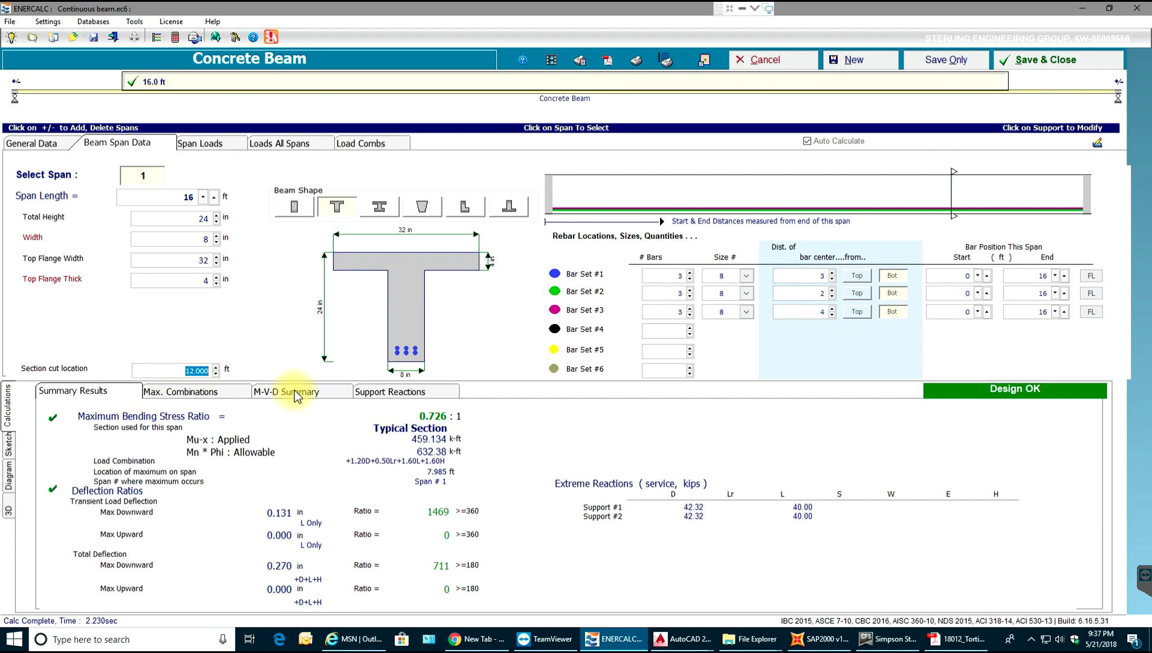
Set the section cut location to 0 ft and inspect the reinforced T beam in the 3D view.
{"action": "type", "text": "0"}
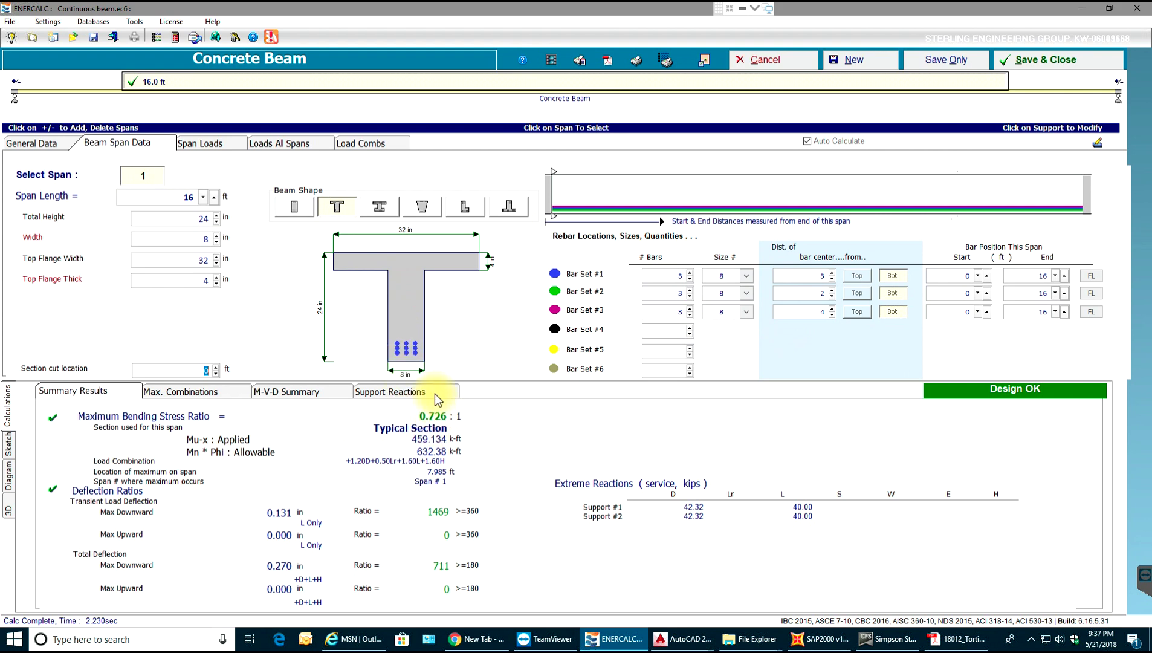
{"action": "left_click", "coordinate": [9, 509]}
{"action": "mouse_move", "coordinate": [334, 468]}
{"action": "left_mouse_down"}
{"action": "mouse_move", "coordinate": [334, 484]}
{"action": "mouse_move", "coordinate": [313, 452]}
{"action": "mouse_move", "coordinate": [332, 468]}
{"action": "mouse_move", "coordinate": [343, 458]}
{"action": "left_mouse_up"}
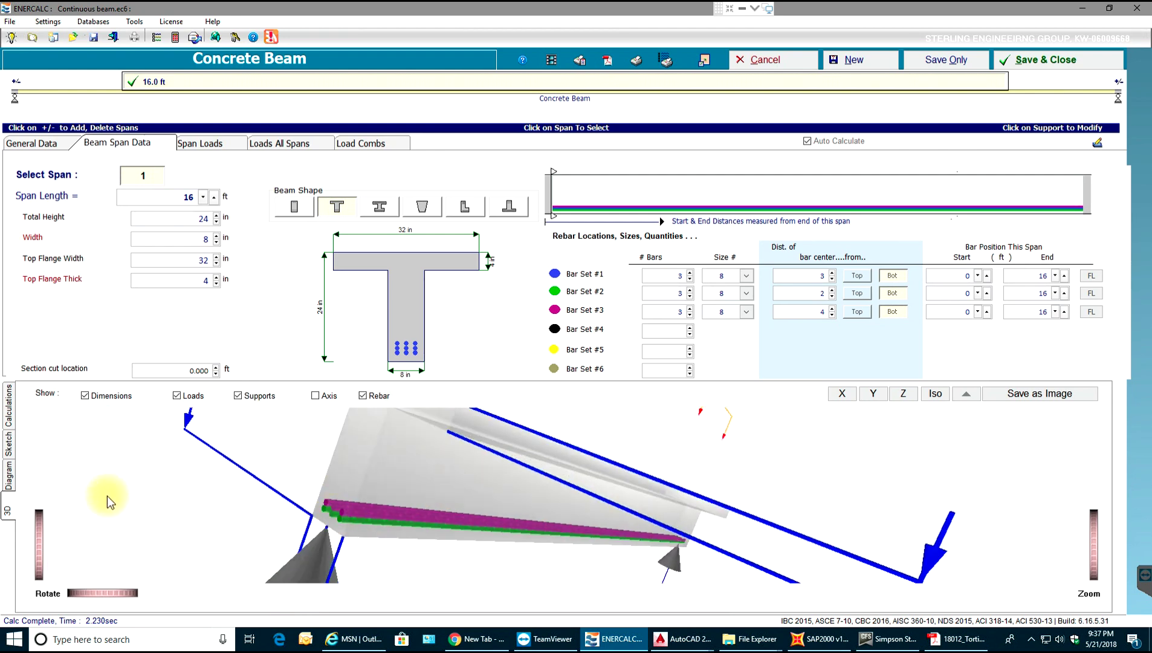
Review the T beam's deflection, moment and shear diagrams, as well as its load and rebar sketch.
{"action": "left_click", "coordinate": [9, 477]}
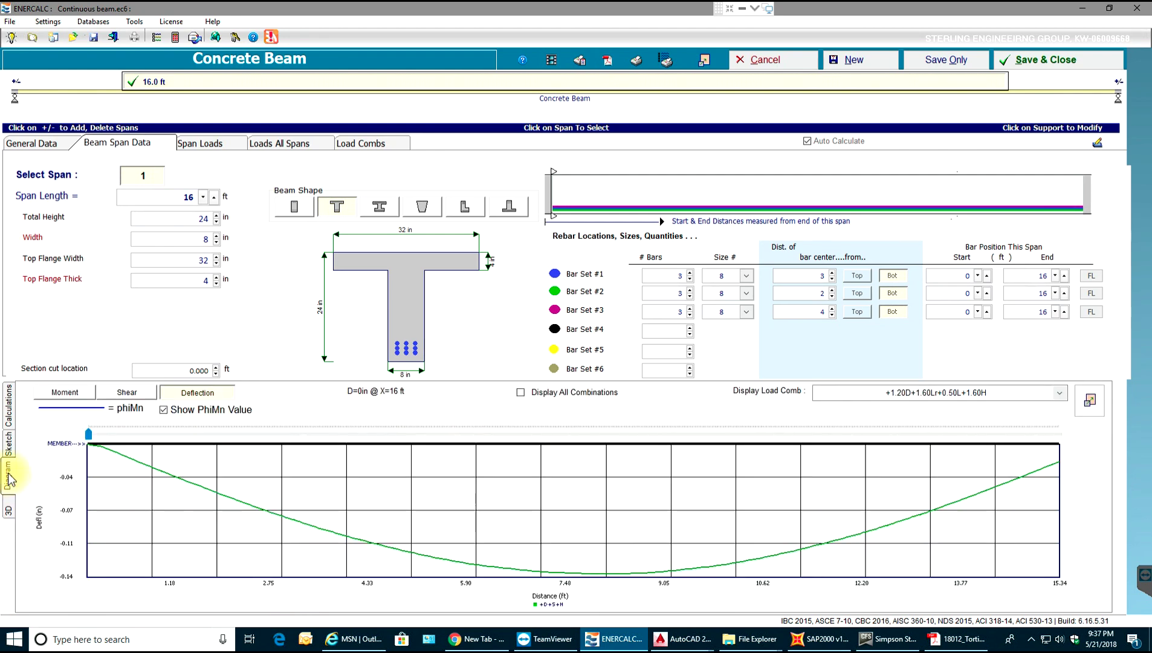
{"action": "left_click", "coordinate": [65, 392]}
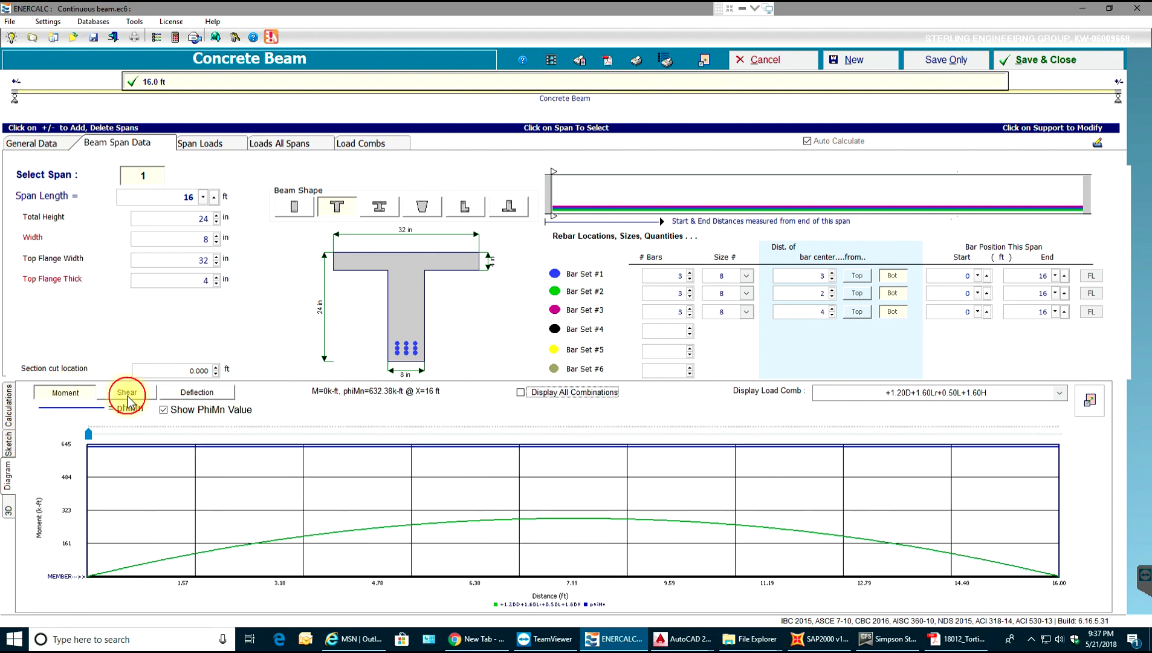
{"action": "left_click", "coordinate": [128, 399]}
{"action": "left_click", "coordinate": [8, 427]}
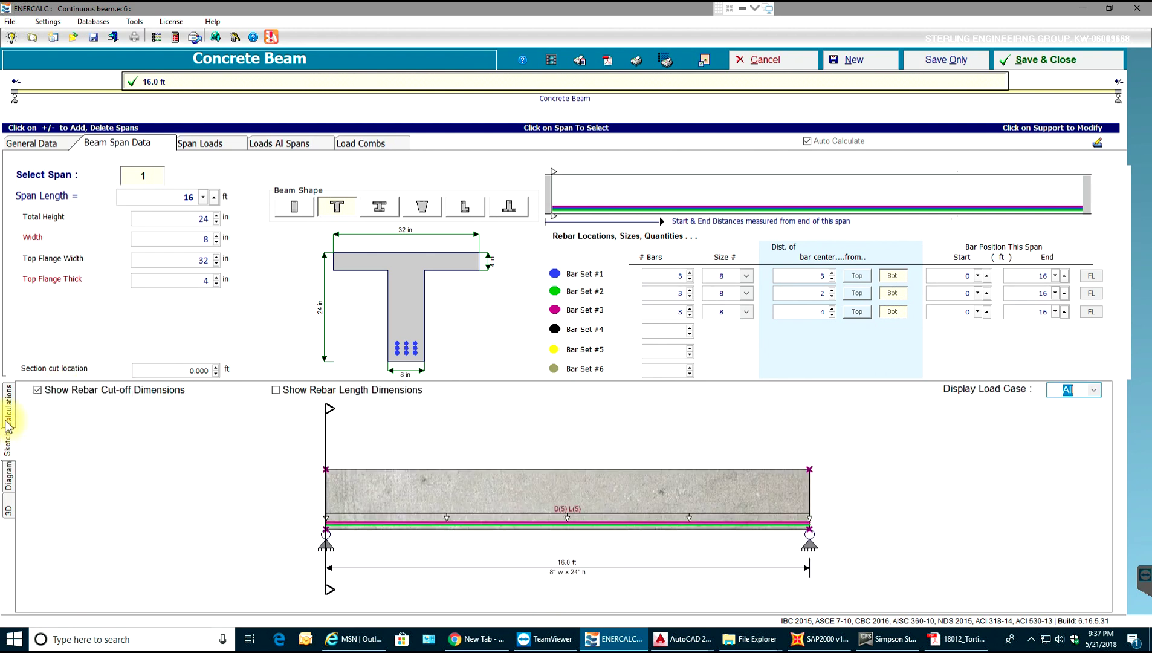
Return to the calculations summary and review the beam's span loads and general design data.
{"action": "left_click", "coordinate": [8, 408]}
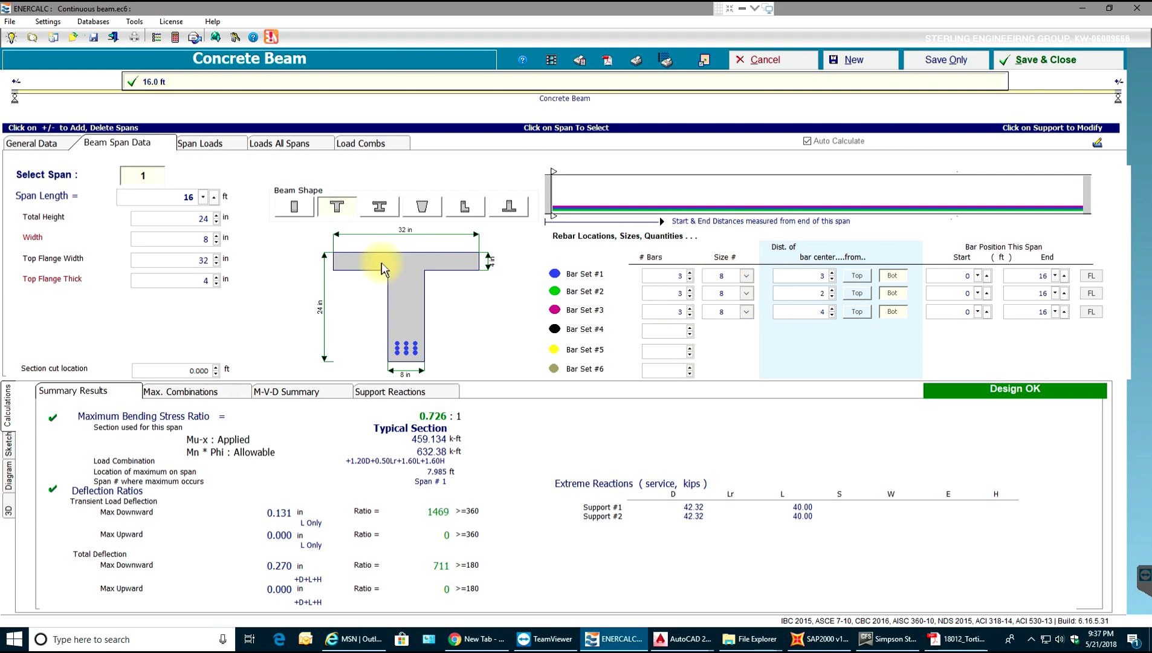
{"action": "left_click", "coordinate": [192, 143]}
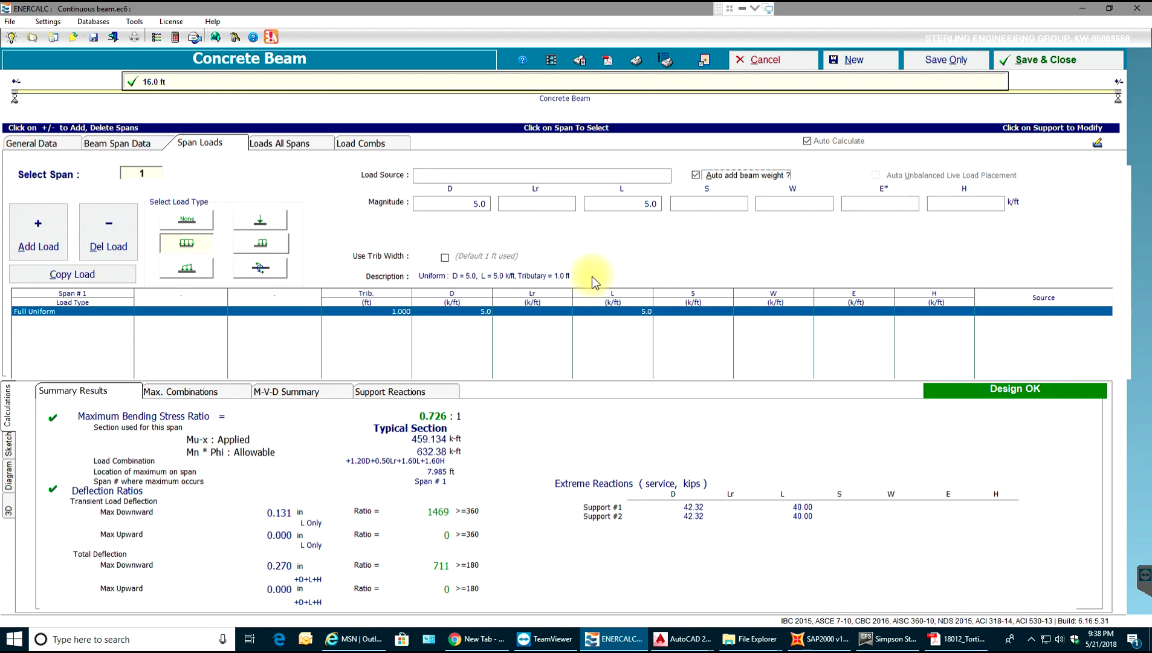
{"action": "left_click", "coordinate": [59, 144]}
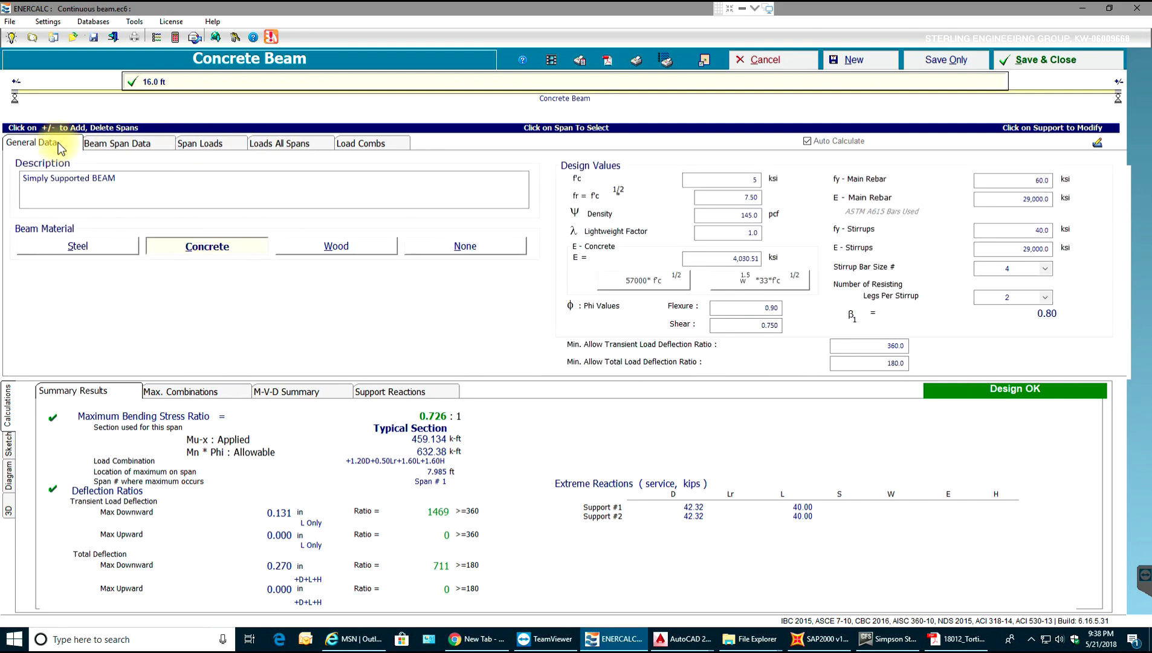